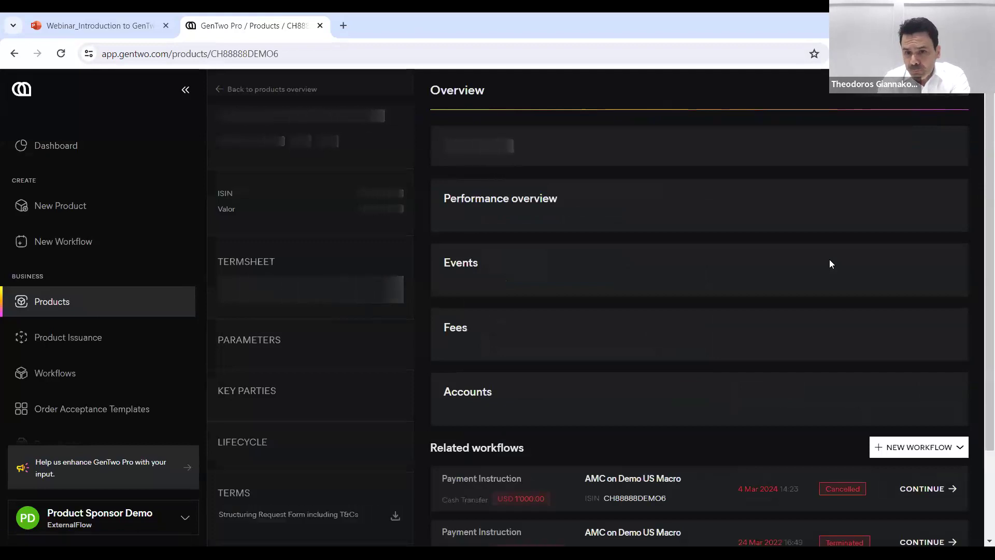
# Examine the performance chart of AMC on Demo US Macro over 3M, 6M, 1Y and its full history.
pyautogui.scroll(-1, 867, 370)
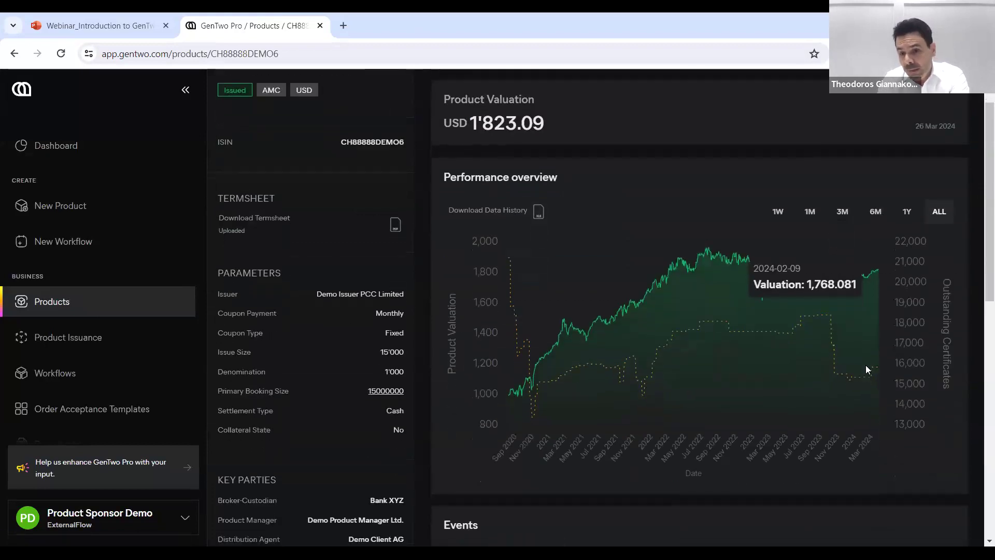
pyautogui.scroll(1, 867, 369)
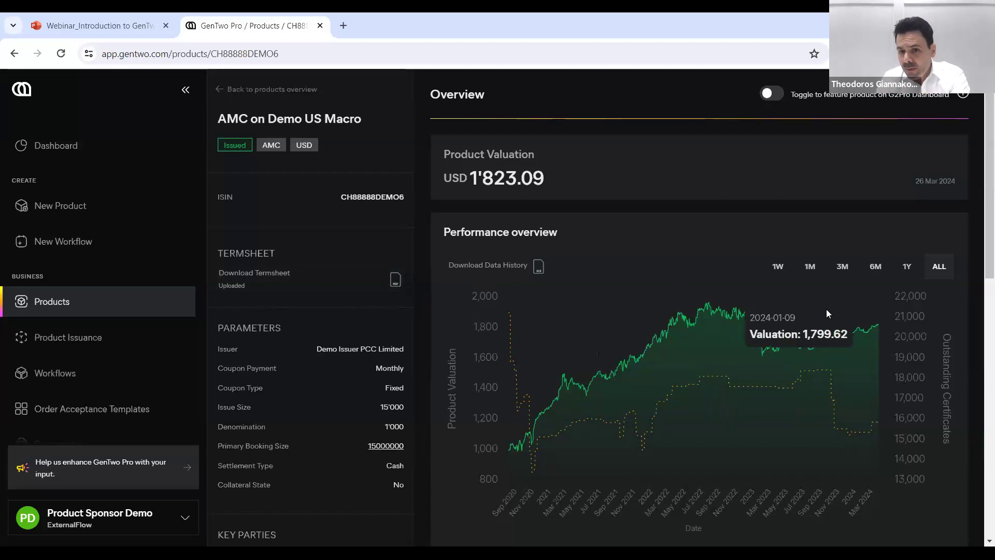
pyautogui.click(842, 266)
pyautogui.click(876, 267)
pyautogui.click(906, 267)
pyautogui.click(942, 270)
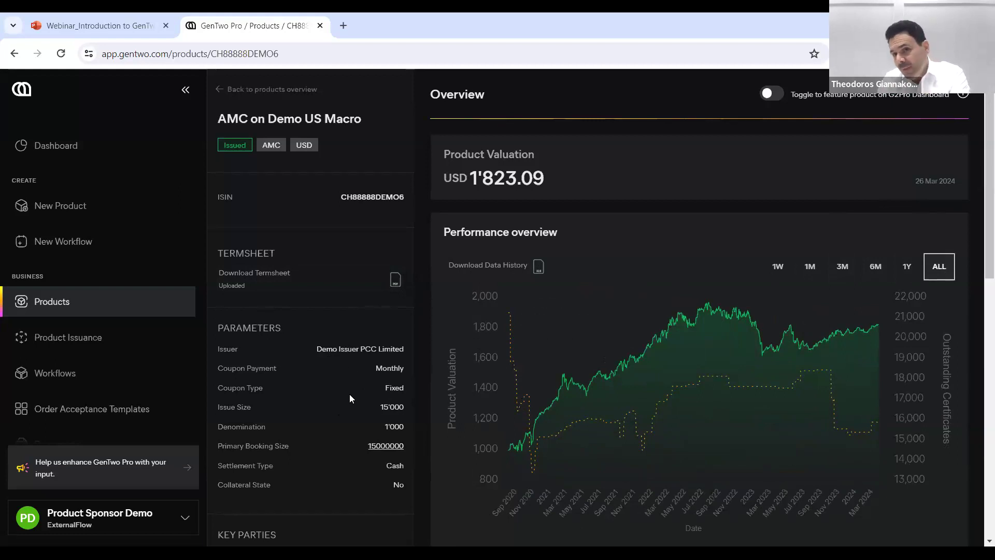
# Review the product's parameters, key parties, lifecycle, valuation, fees, accounts and related workflows.
pyautogui.scroll(-3, 349, 414)
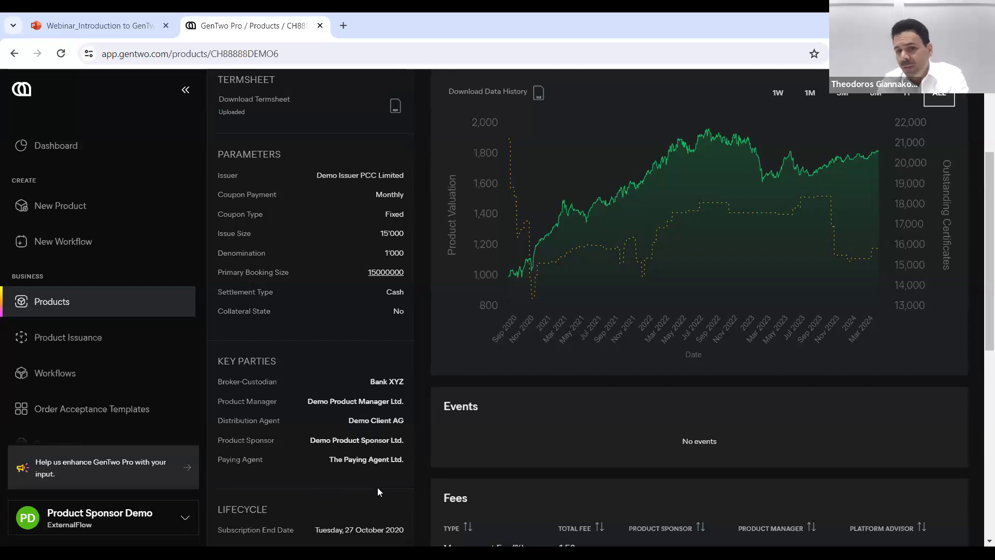
pyautogui.scroll(-5, 377, 487)
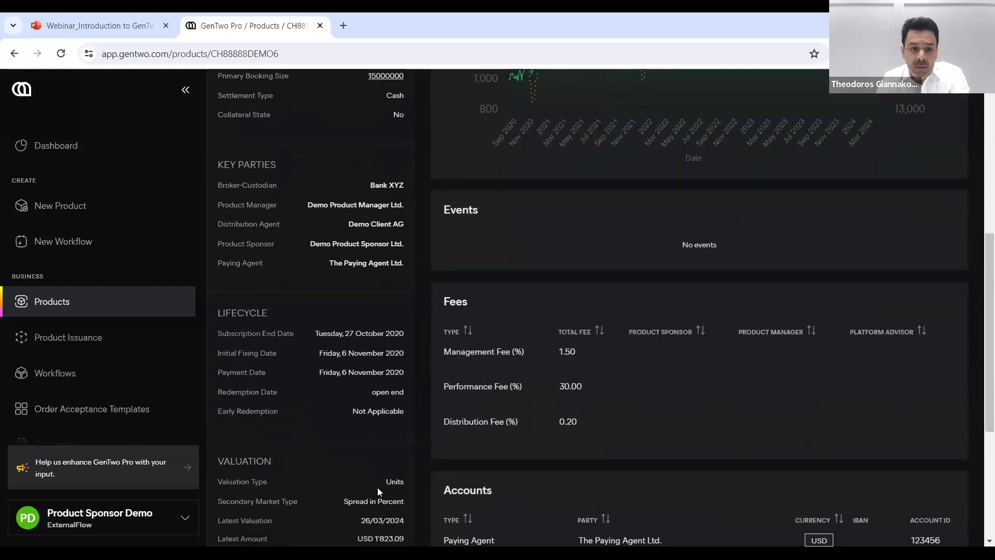
pyautogui.scroll(-1, 379, 490)
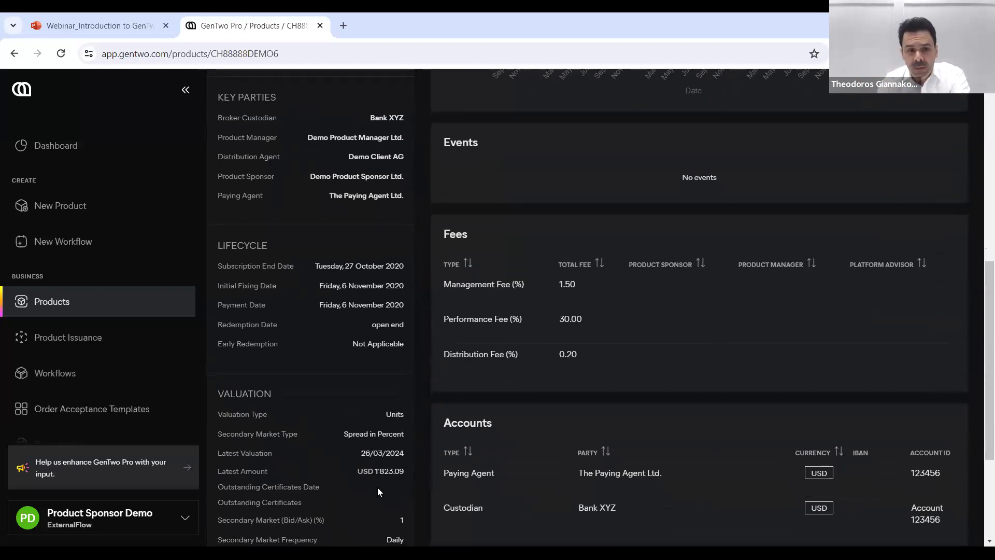
pyautogui.scroll(-2, 377, 487)
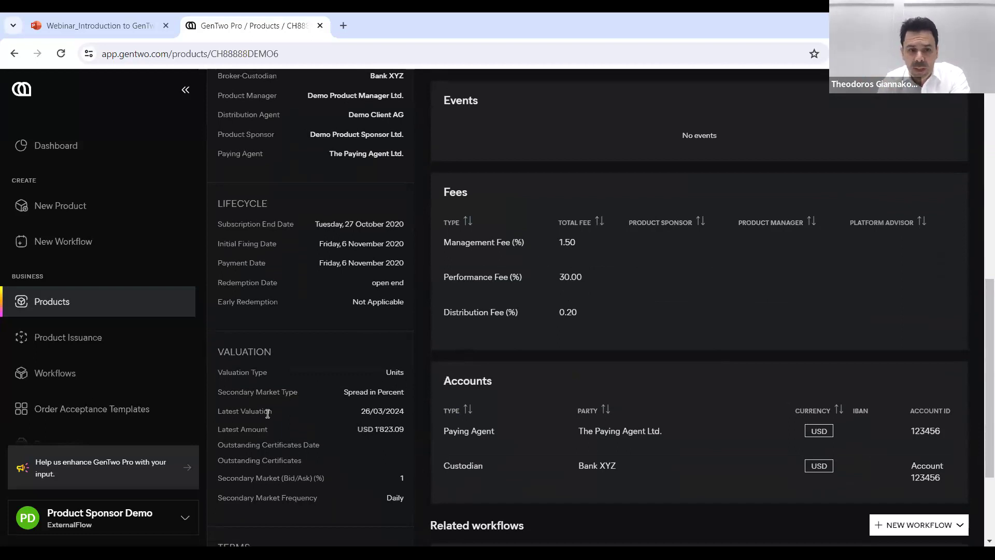
pyautogui.scroll(-1, 325, 446)
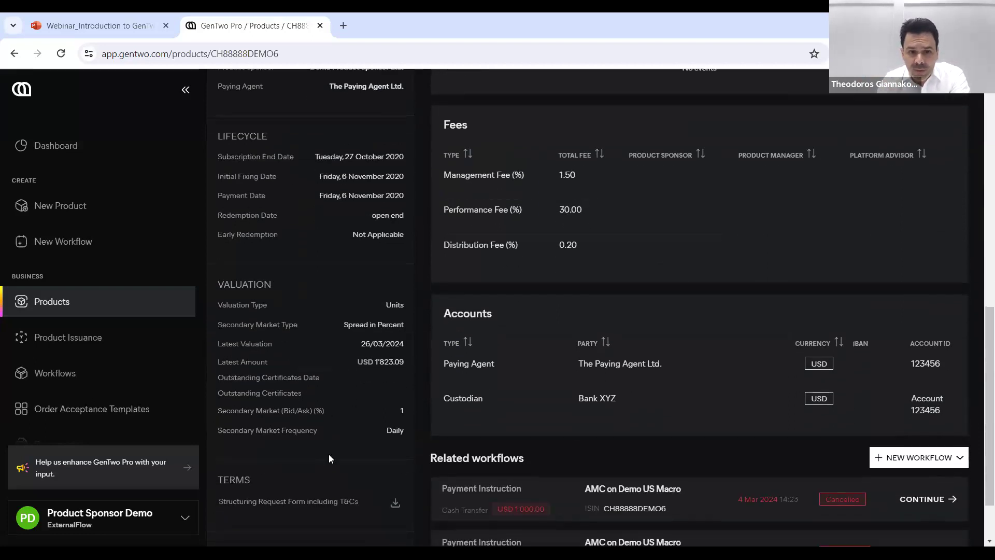
pyautogui.scroll(-1, 329, 453)
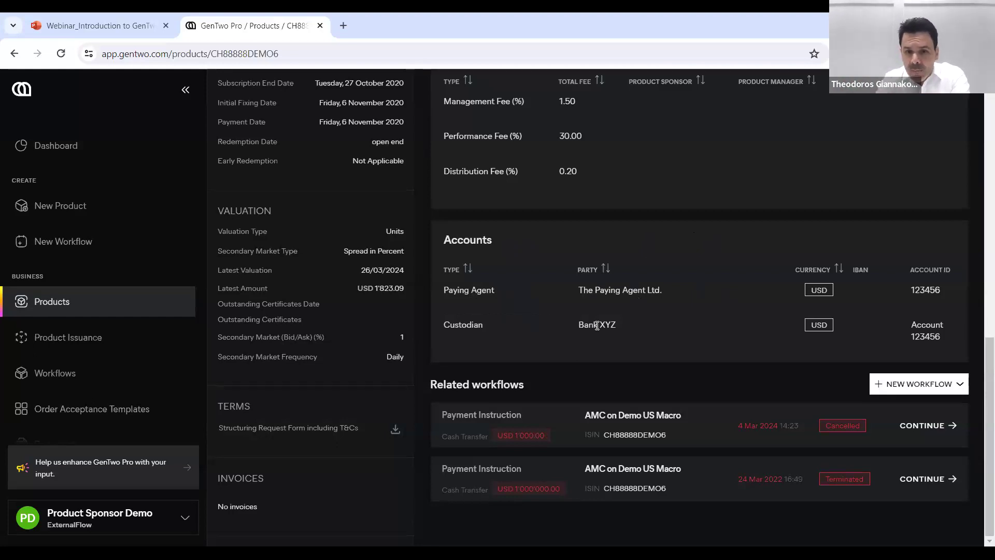
pyautogui.scroll(1, 597, 325)
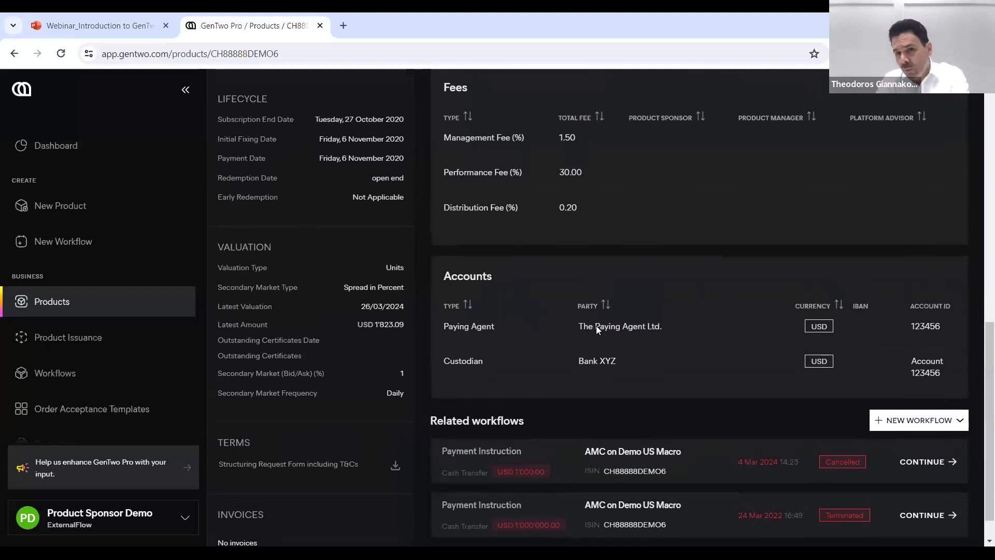
pyautogui.scroll(8, 596, 325)
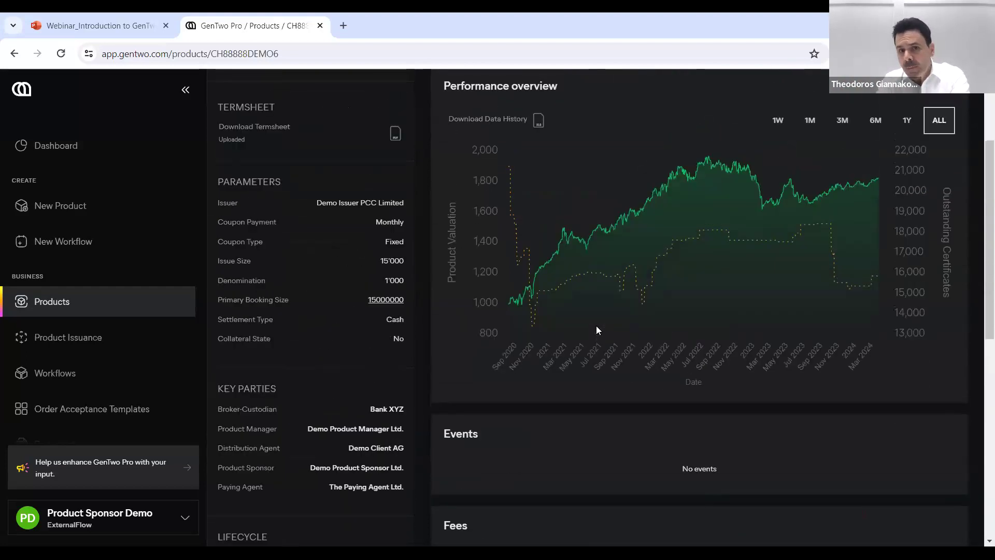
pyautogui.scroll(3, 596, 326)
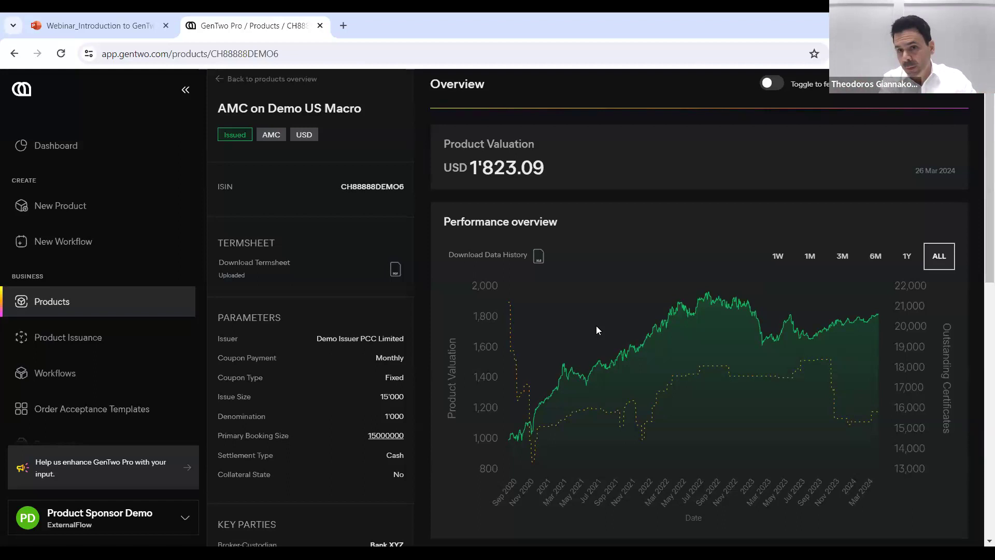
# Open AMC on Demo Quantitative Global Strategies from the products overview and review its valuation and fee split.
pyautogui.click(273, 83)
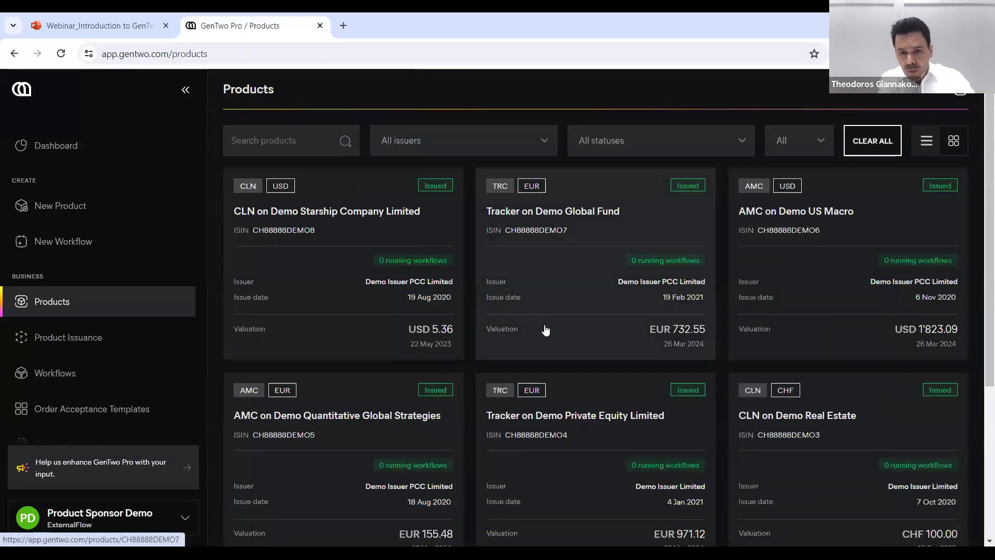
pyautogui.click(383, 418)
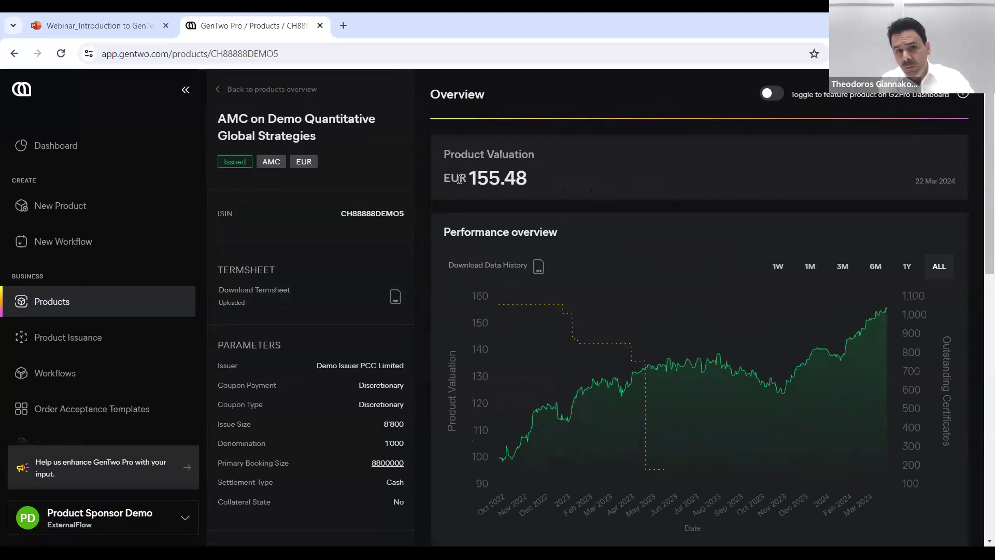
pyautogui.moveTo(472, 176); pyautogui.dragTo(527, 176)
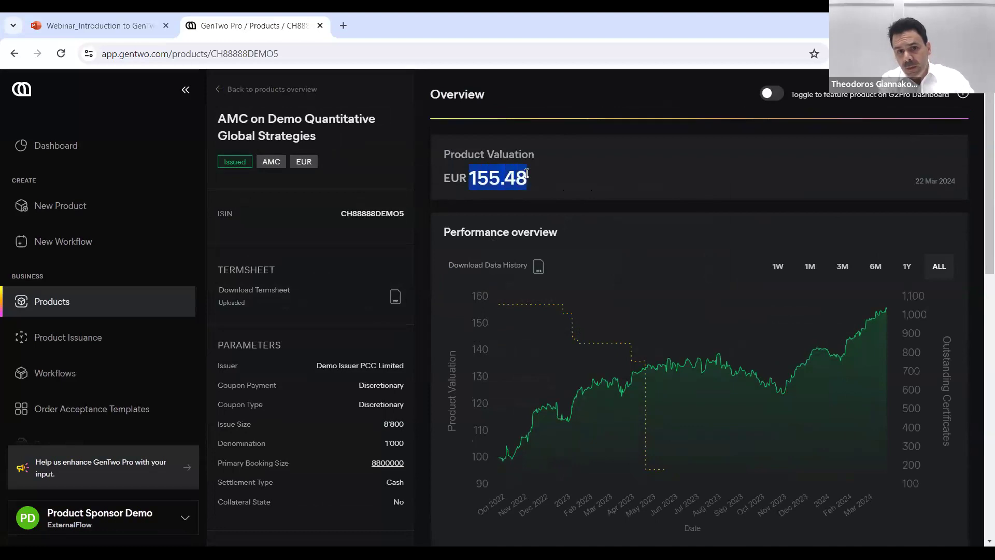
pyautogui.click(519, 176)
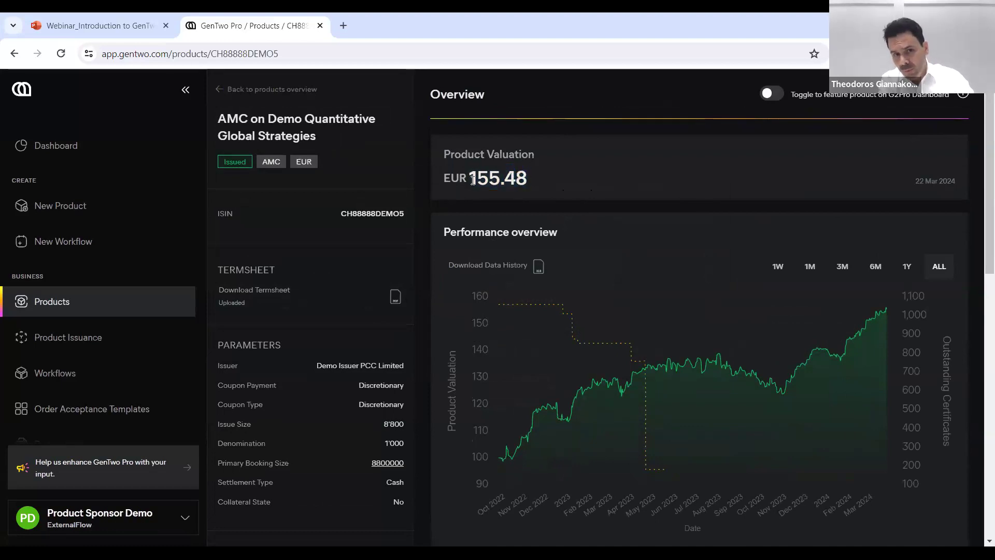
pyautogui.scroll(-8, 471, 280)
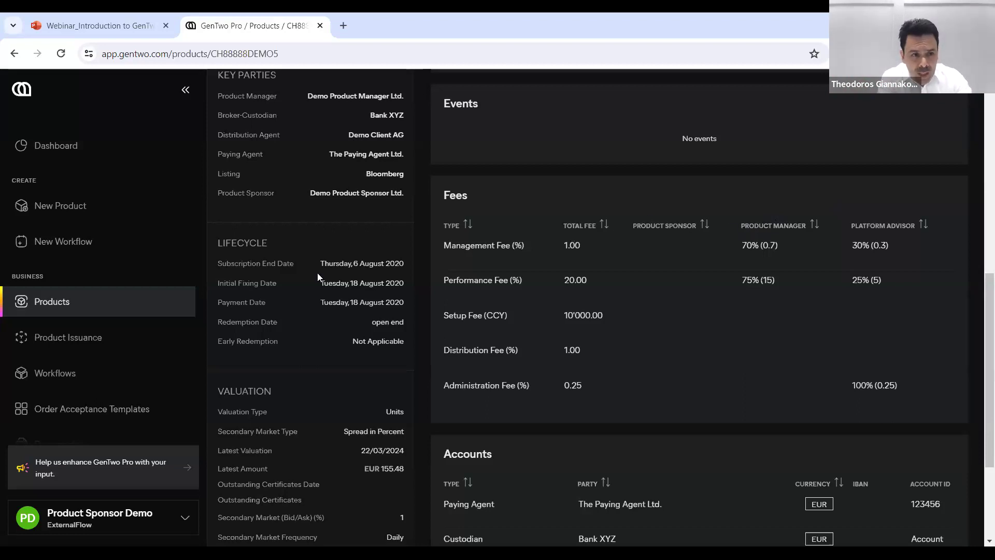
# View the workflows list, then open the order acceptance template for AMC on Demo Opportunistic Trades.
pyautogui.click(89, 372)
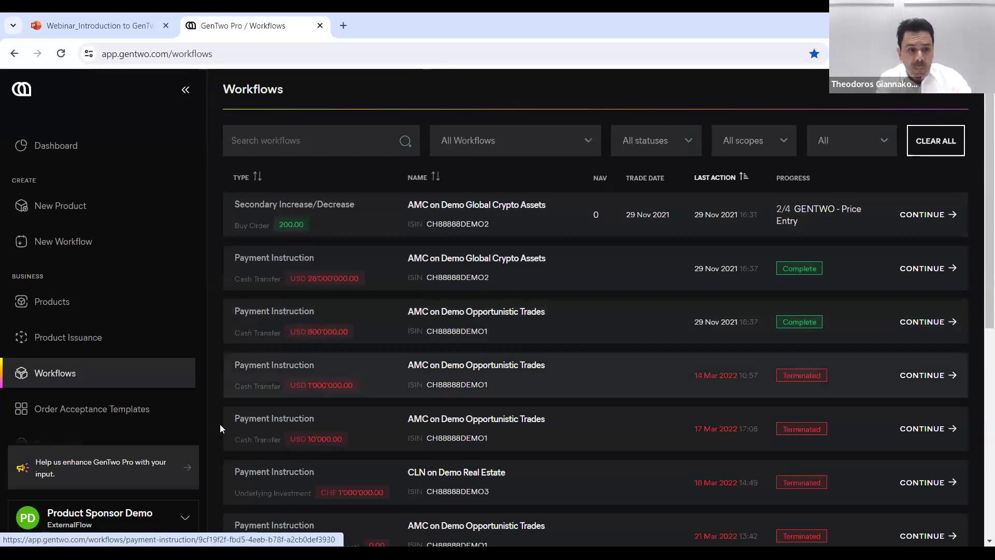
pyautogui.click(110, 412)
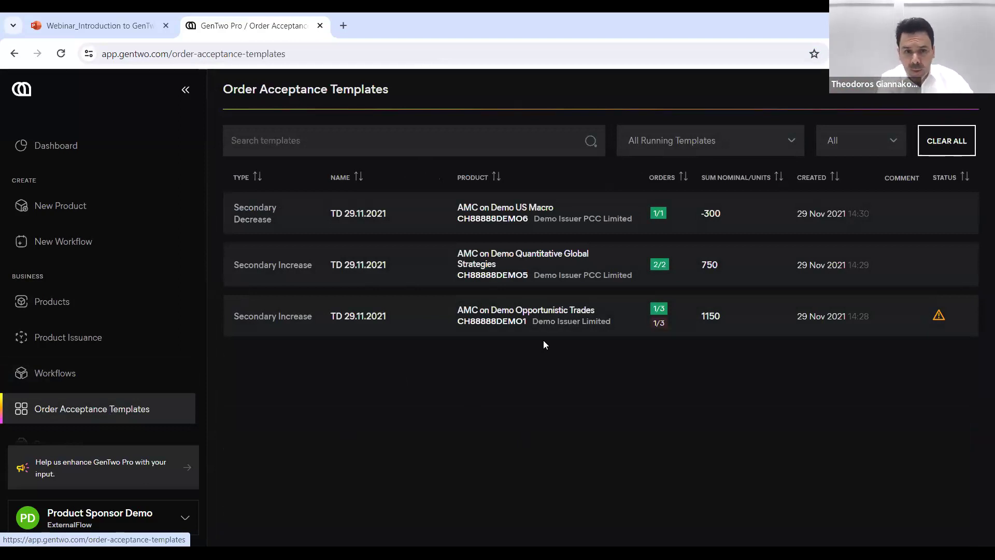
pyautogui.click(533, 321)
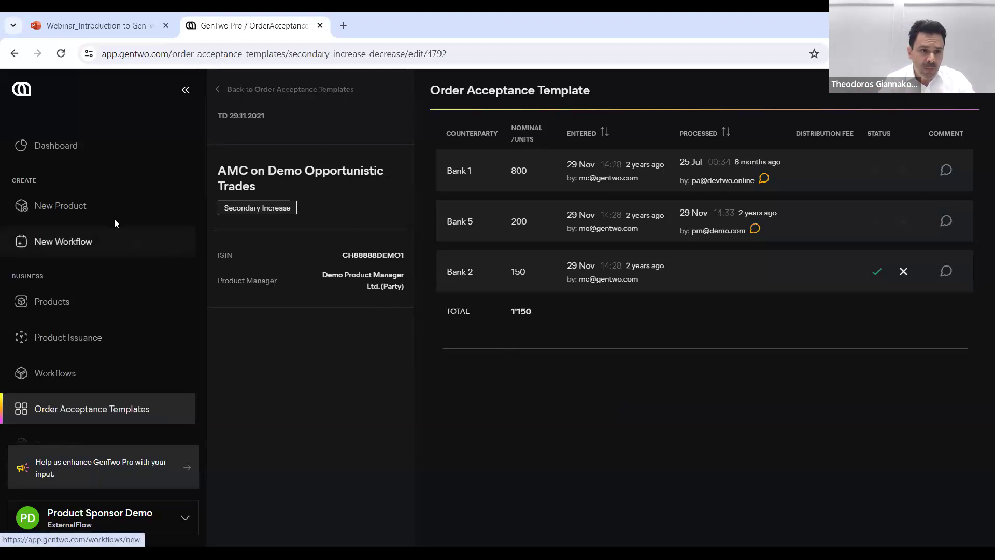
# Start a new product request and declare yourself as the Product Sponsor.
pyautogui.click(81, 209)
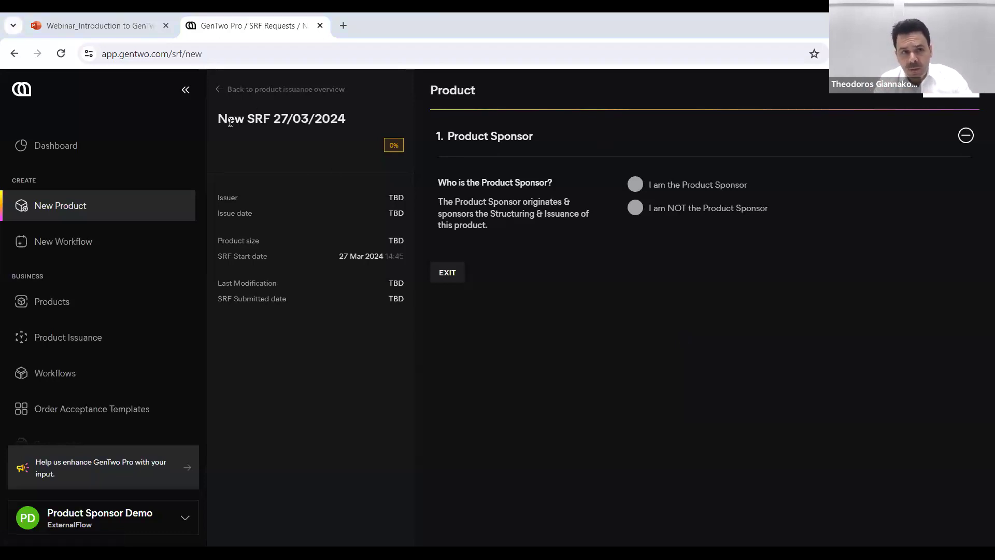
pyautogui.moveTo(222, 120); pyautogui.dragTo(347, 120)
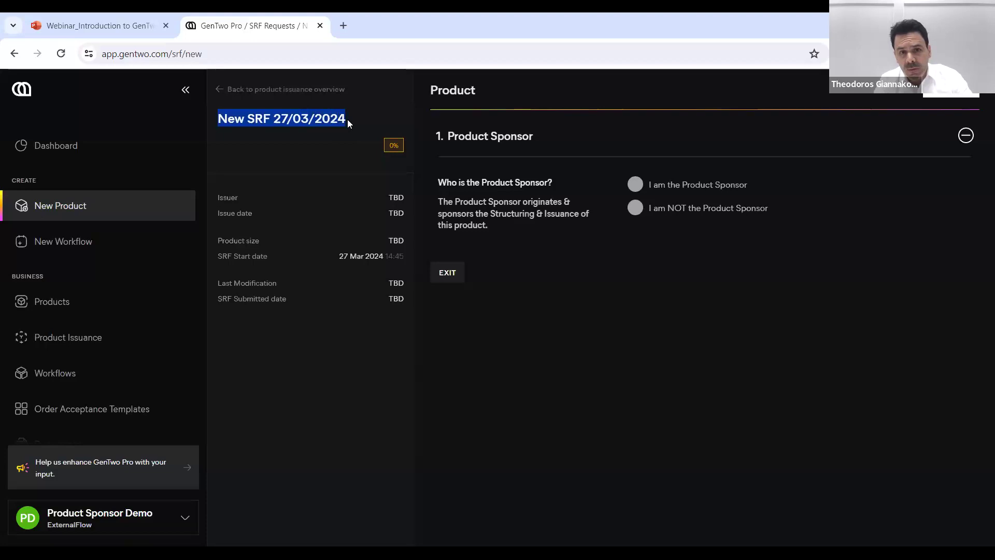
pyautogui.click(323, 118)
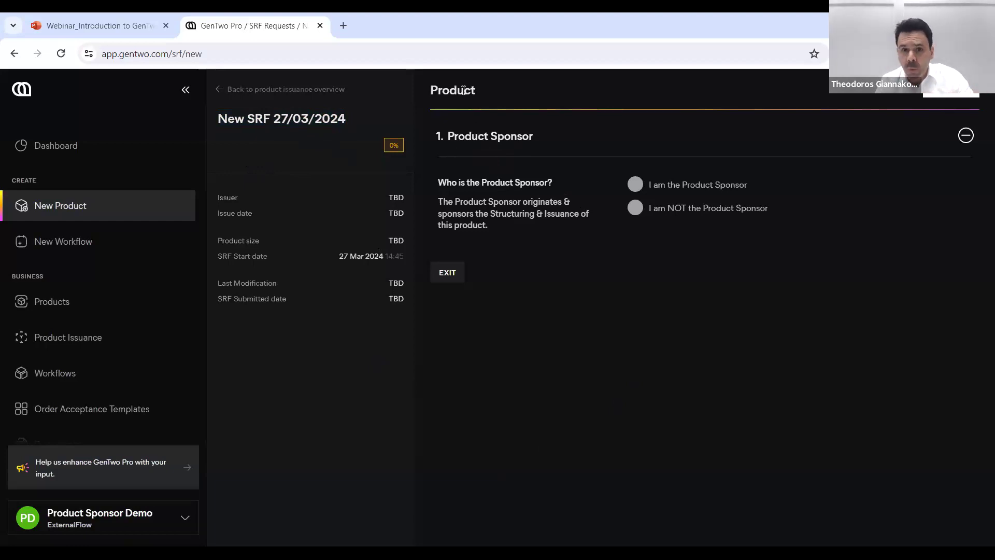
pyautogui.click(635, 184)
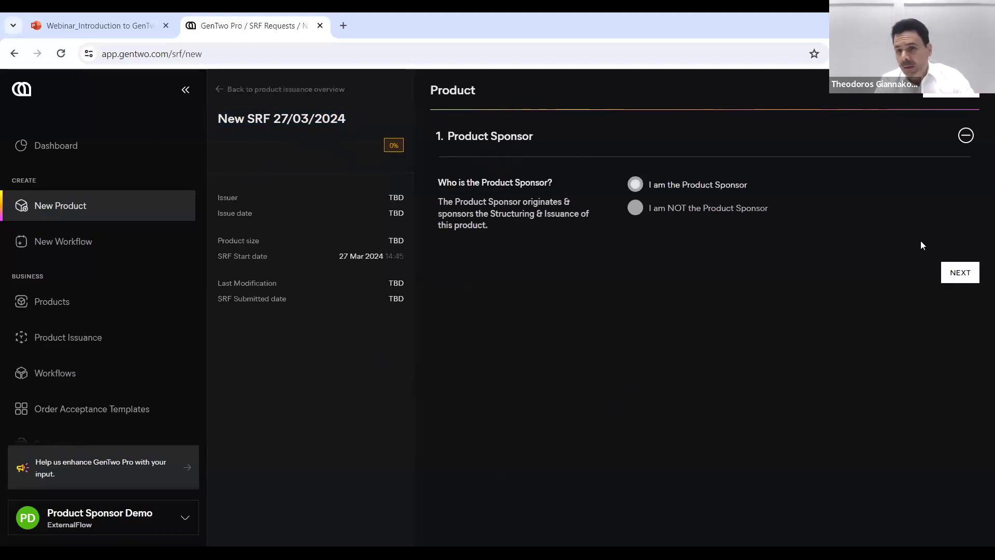
pyautogui.click(960, 273)
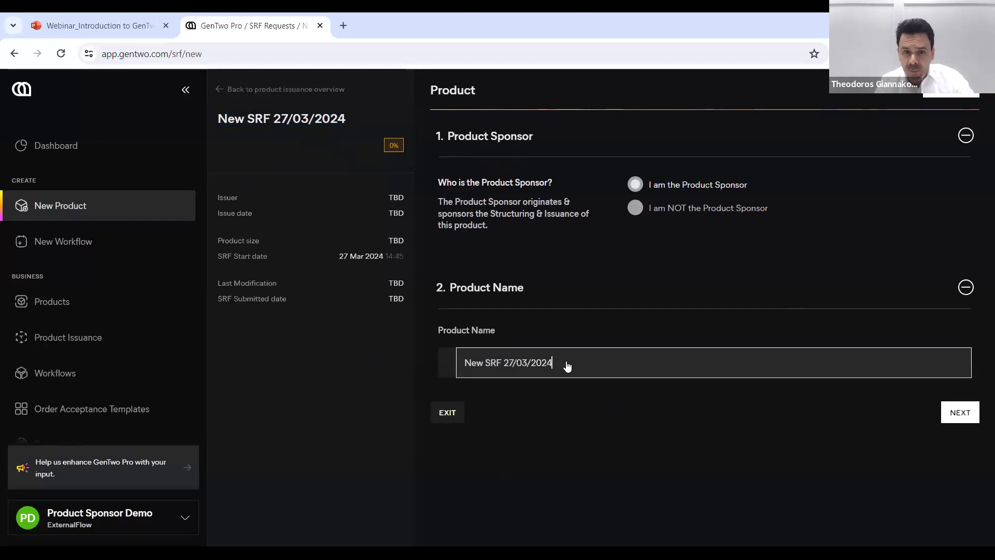
# Name the product "AMC on a Diversified Portfolio" and continue to the investment type section.
pyautogui.moveTo(567, 367); pyautogui.dragTo(421, 350)
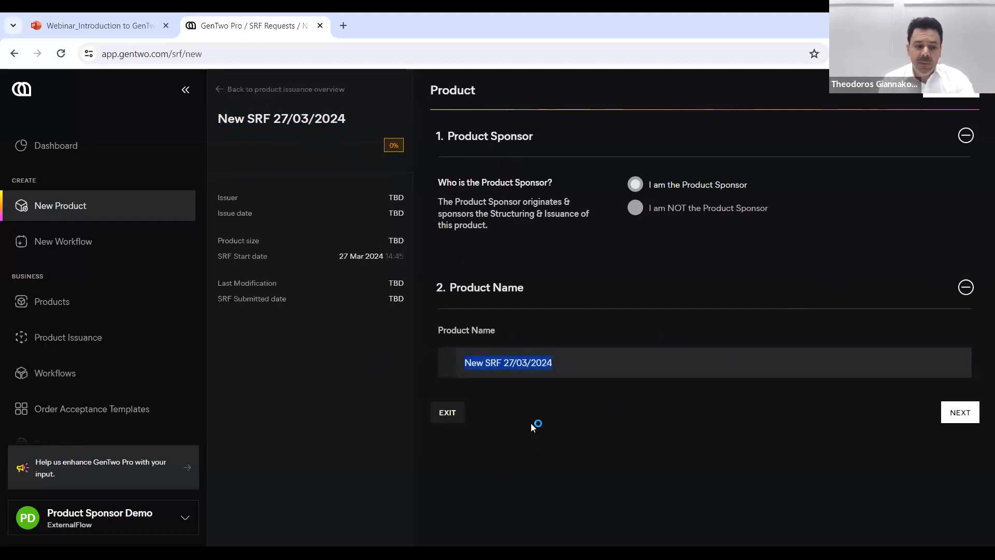
pyautogui.write('AMC on a Diversified Portfolio')
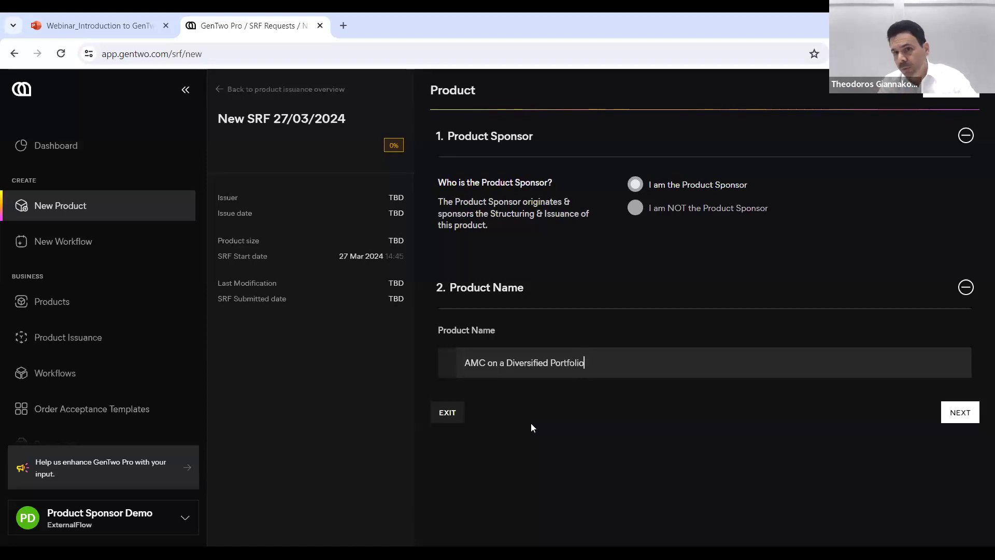
pyautogui.click(967, 415)
# Choose Basket (Multi) as the underlying to securitize and continue to the asset allocation.
pyautogui.scroll(-2, 782, 430)
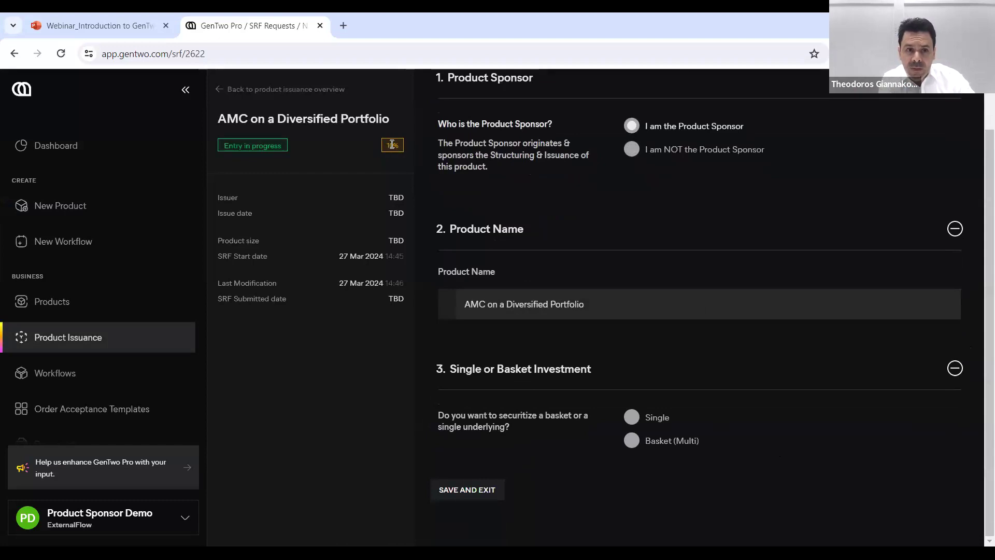
pyautogui.moveTo(400, 146); pyautogui.dragTo(388, 148)
pyautogui.click(376, 182)
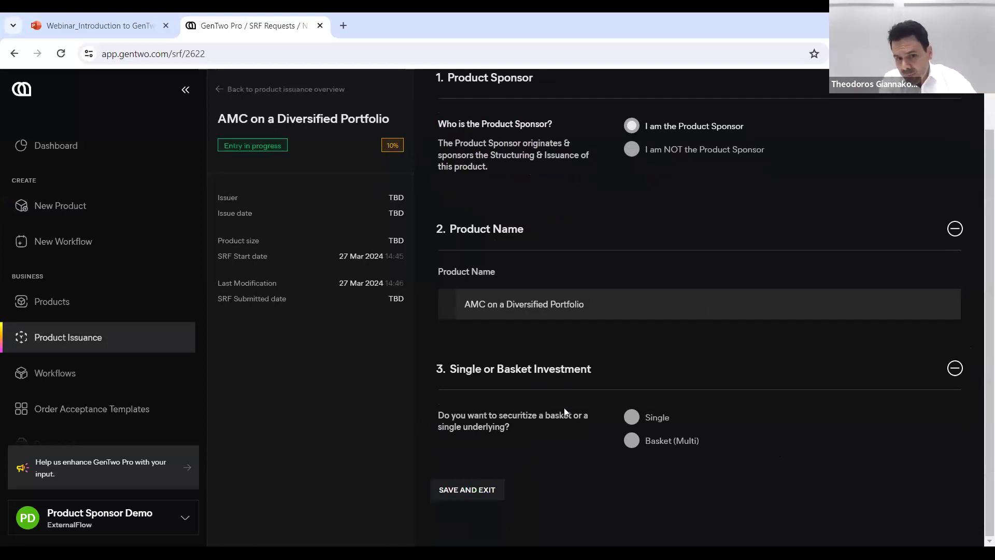
pyautogui.click(630, 439)
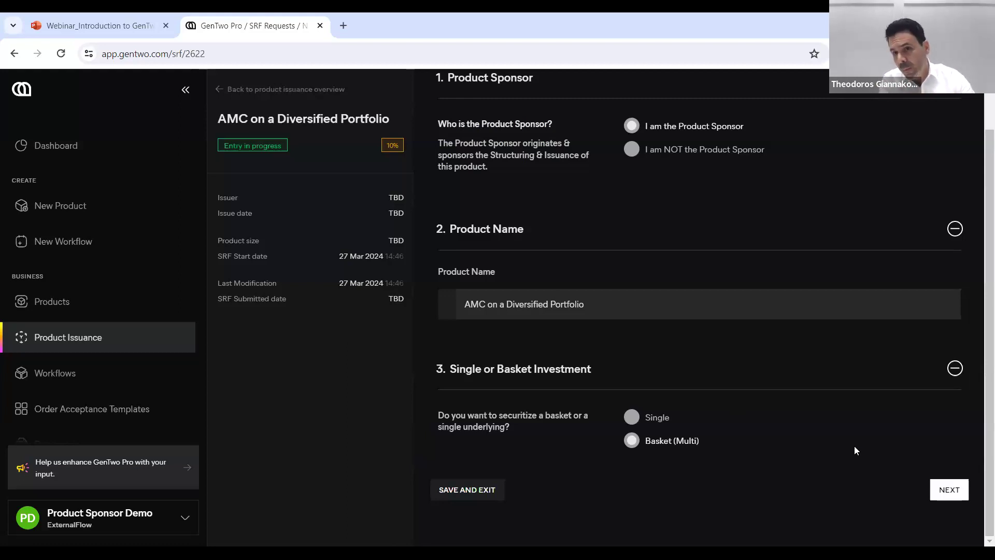
pyautogui.click(945, 486)
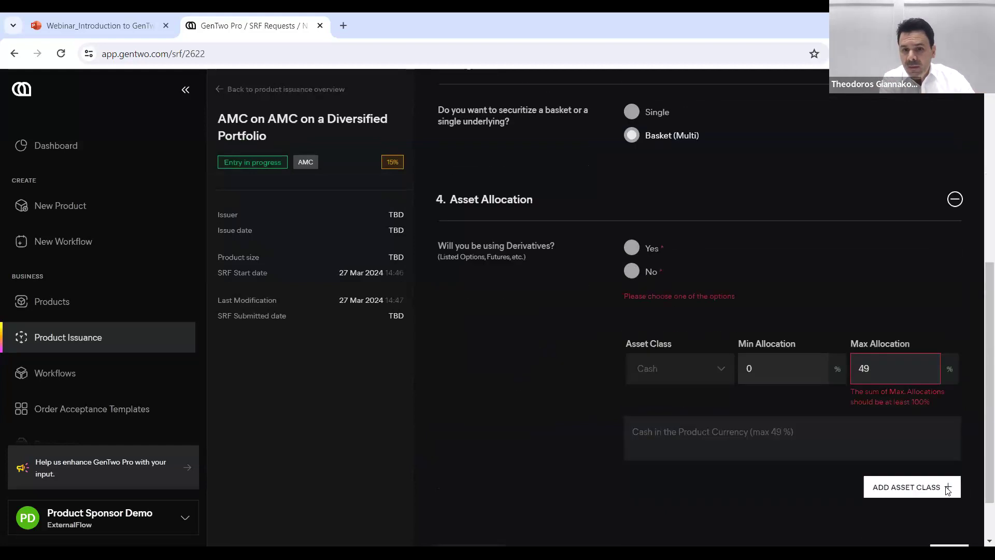
# Answer Yes to using derivatives and add Equities as an asset class in the asset allocation.
pyautogui.scroll(-2, 948, 490)
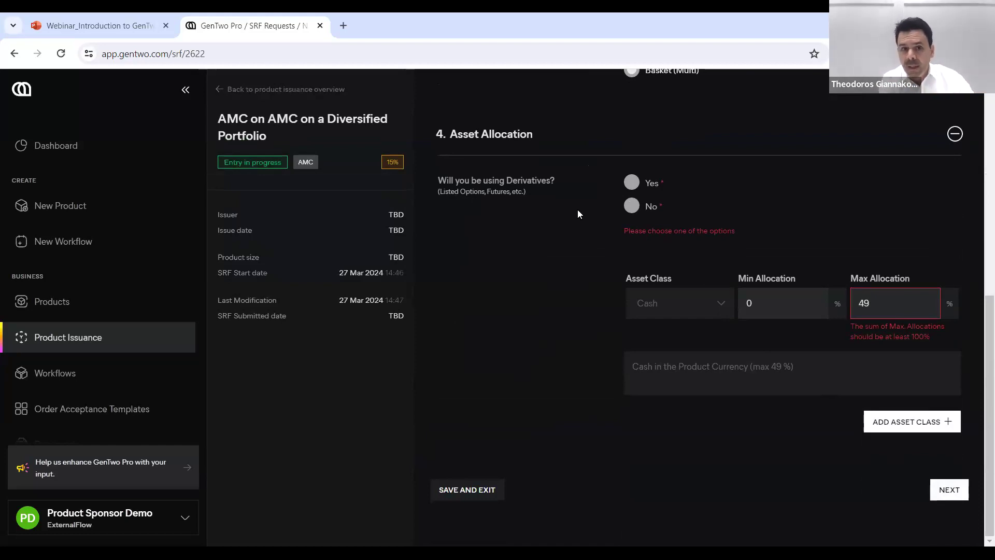
pyautogui.click(631, 183)
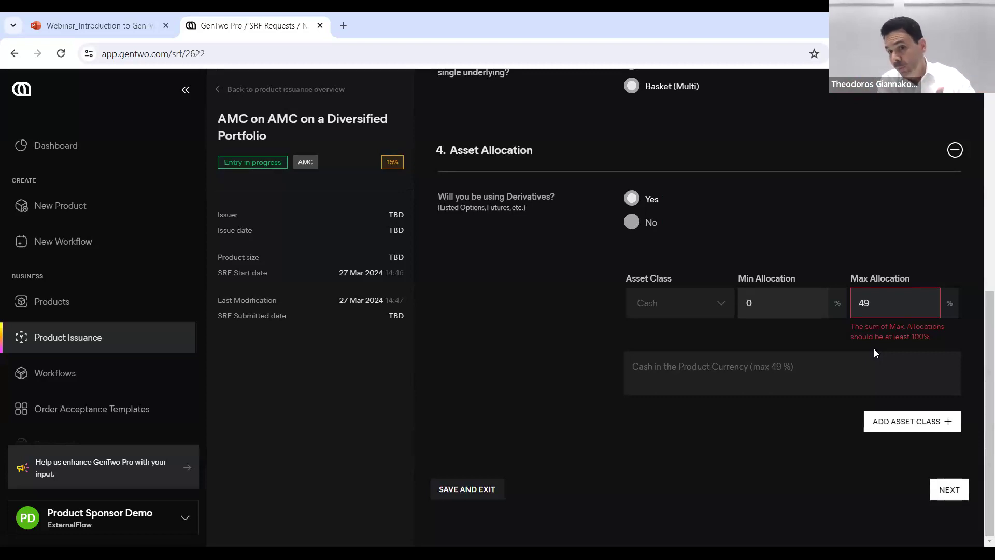
pyautogui.click(910, 422)
pyautogui.scroll(-2, 887, 434)
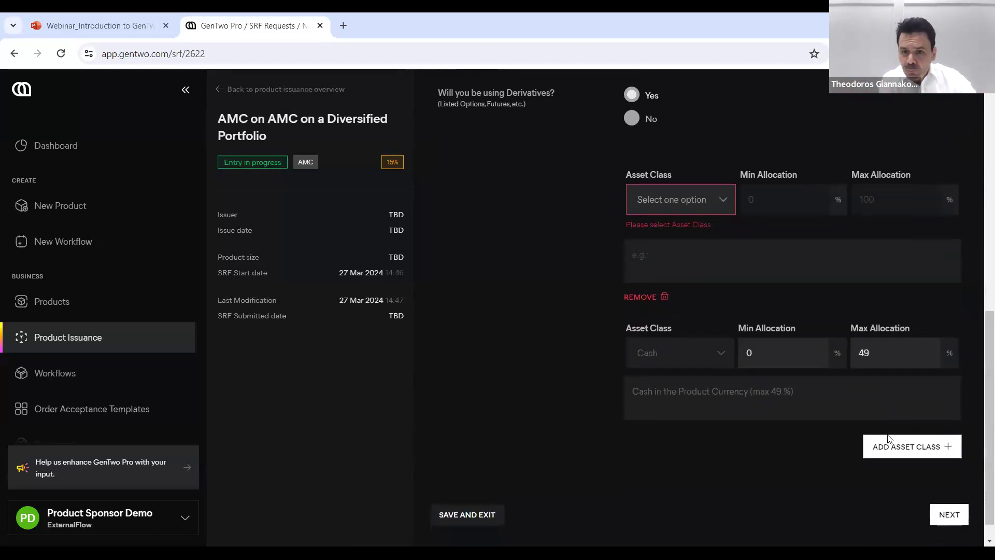
pyautogui.click(708, 200)
pyautogui.click(683, 228)
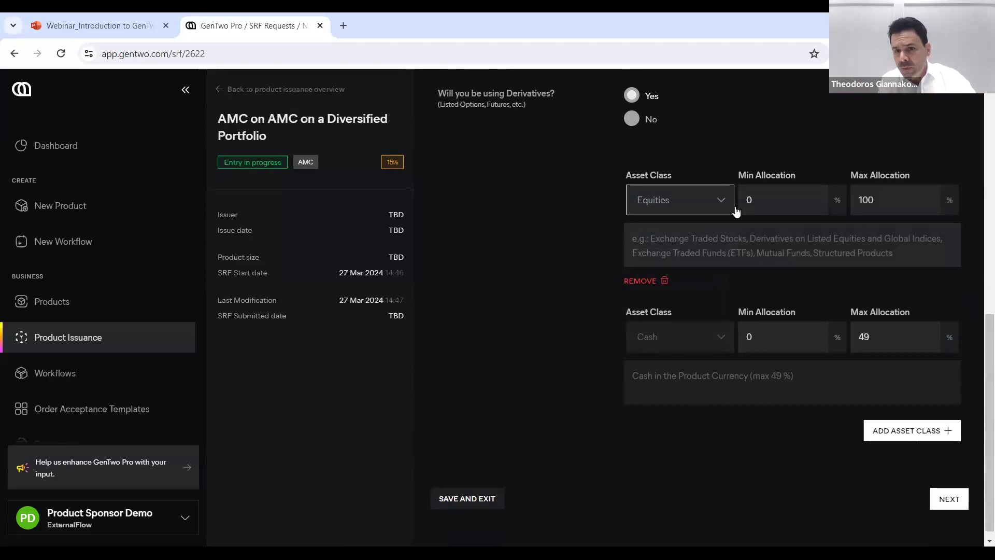
# Add Private Equity as another asset class and set its maximum allocation to 30%.
pyautogui.click(917, 201)
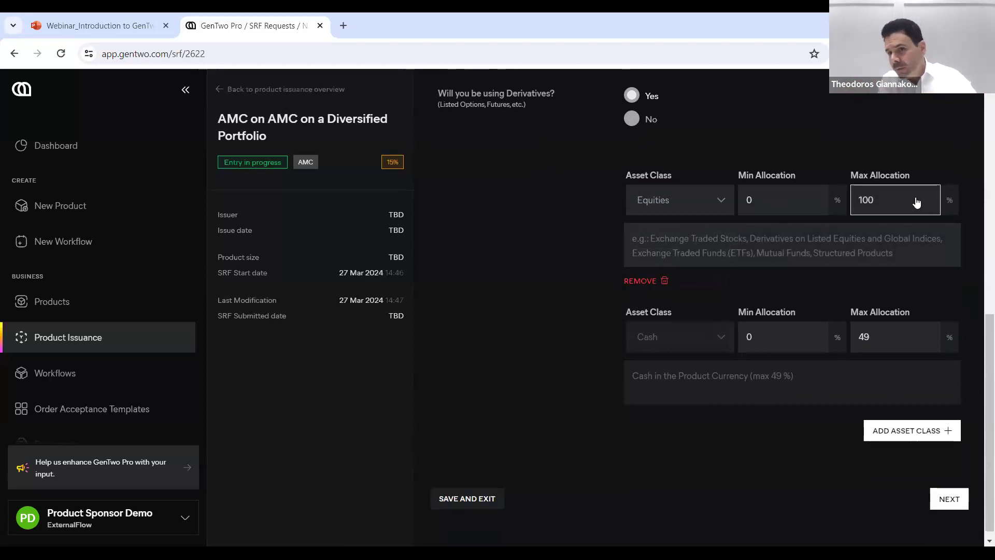
pyautogui.click(932, 434)
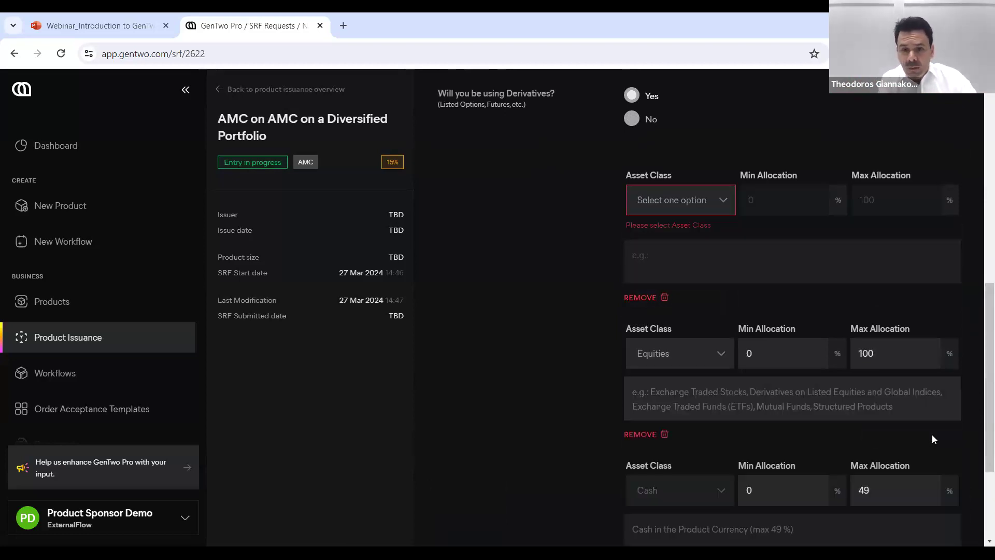
pyautogui.click(730, 203)
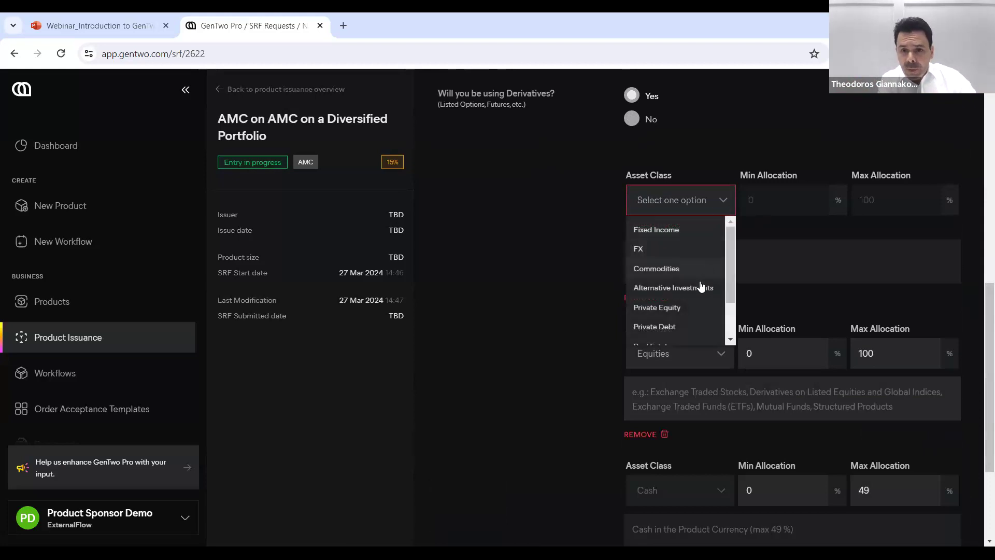
pyautogui.click(690, 309)
pyautogui.click(876, 206)
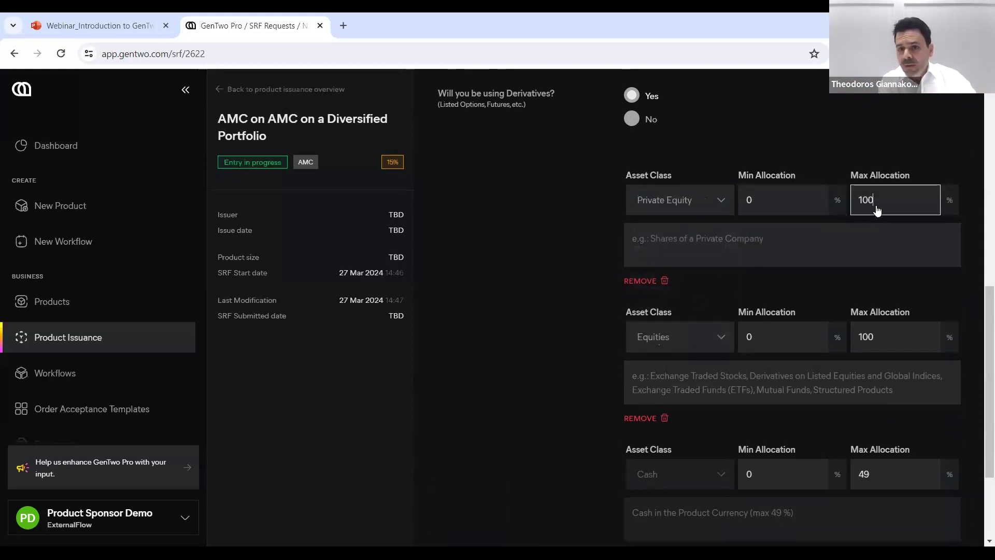
pyautogui.press('BackSpace')
pyautogui.press('BackSpace')
pyautogui.press('BackSpace')
pyautogui.write('30')
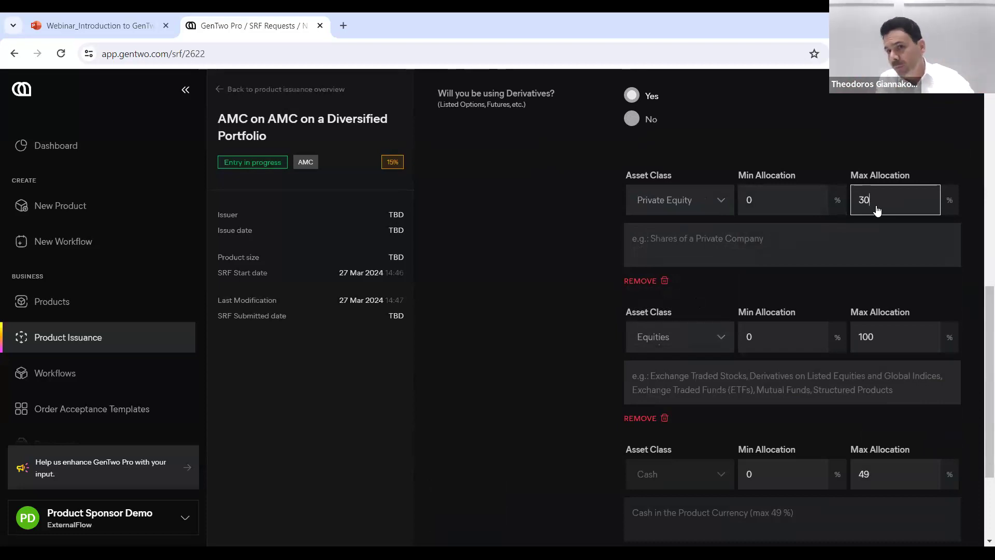
pyautogui.click(812, 158)
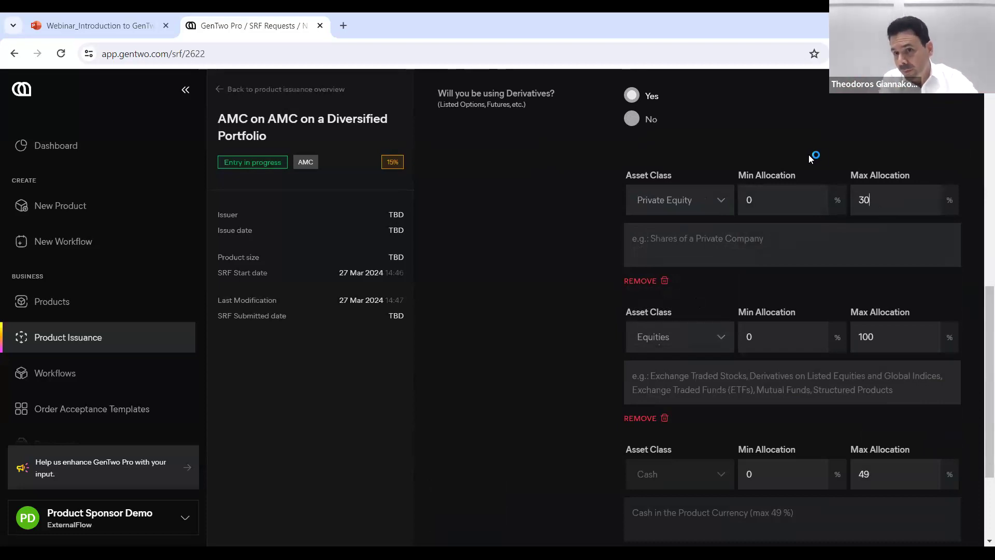
# Add Funds as a further asset class in the asset allocation.
pyautogui.scroll(-2, 854, 414)
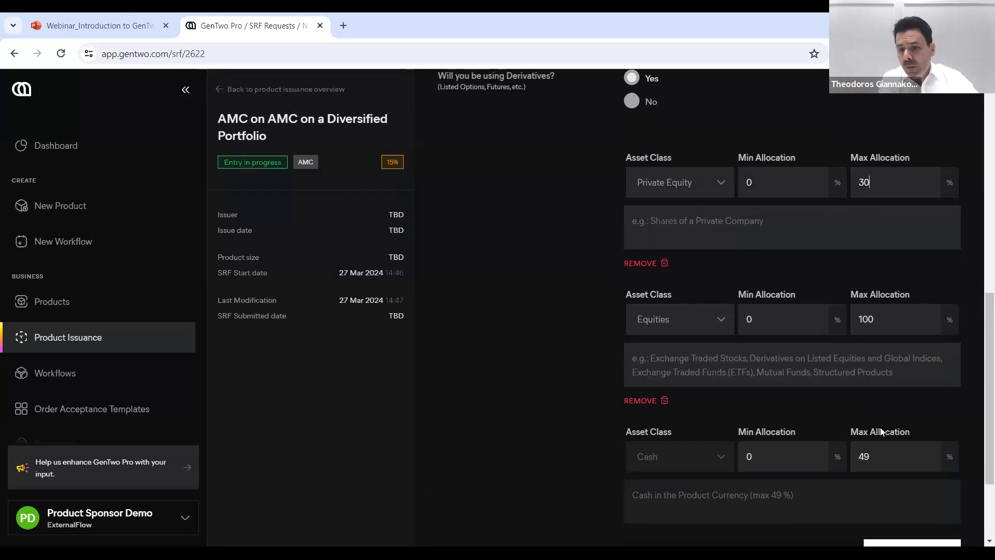
pyautogui.click(911, 445)
pyautogui.scroll(4, 808, 363)
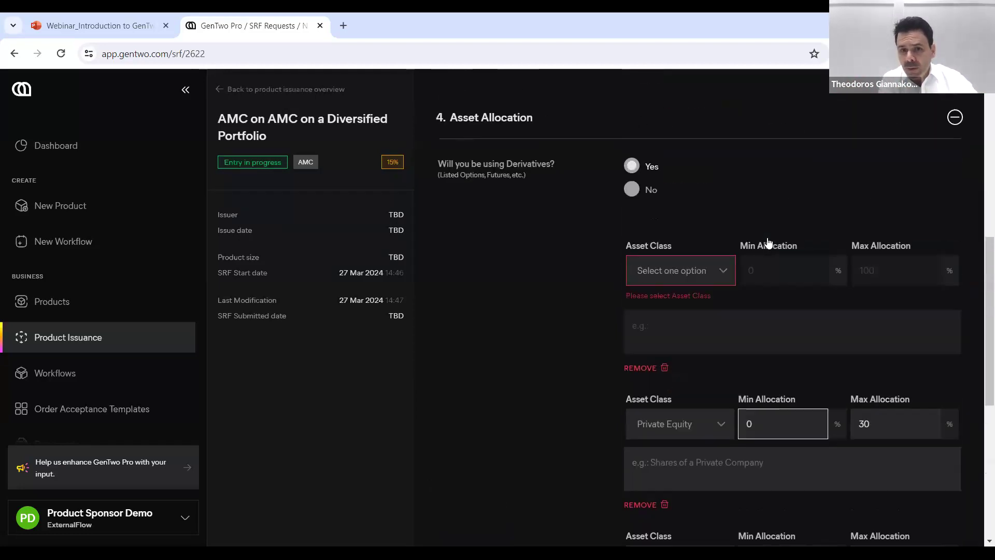
pyautogui.click(708, 291)
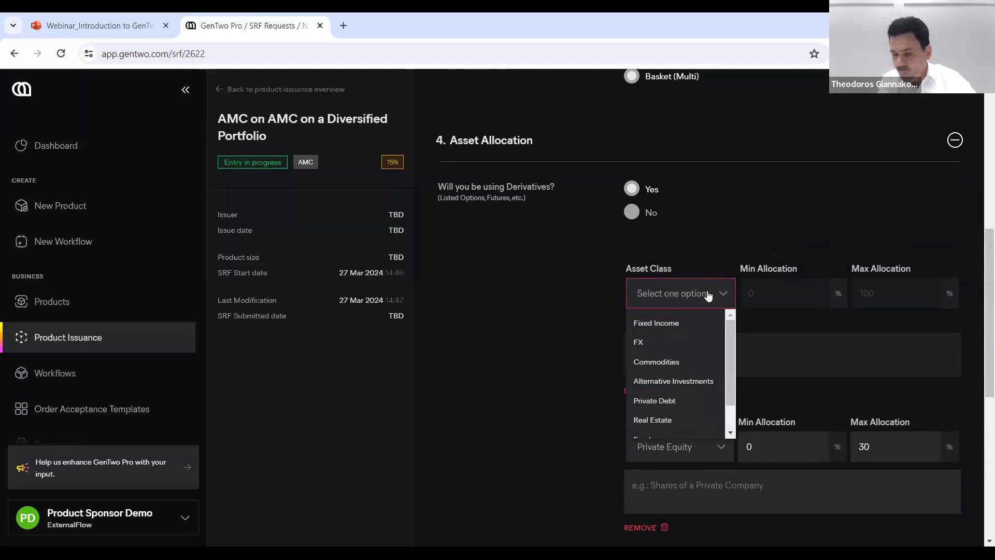
pyautogui.scroll(-1, 688, 361)
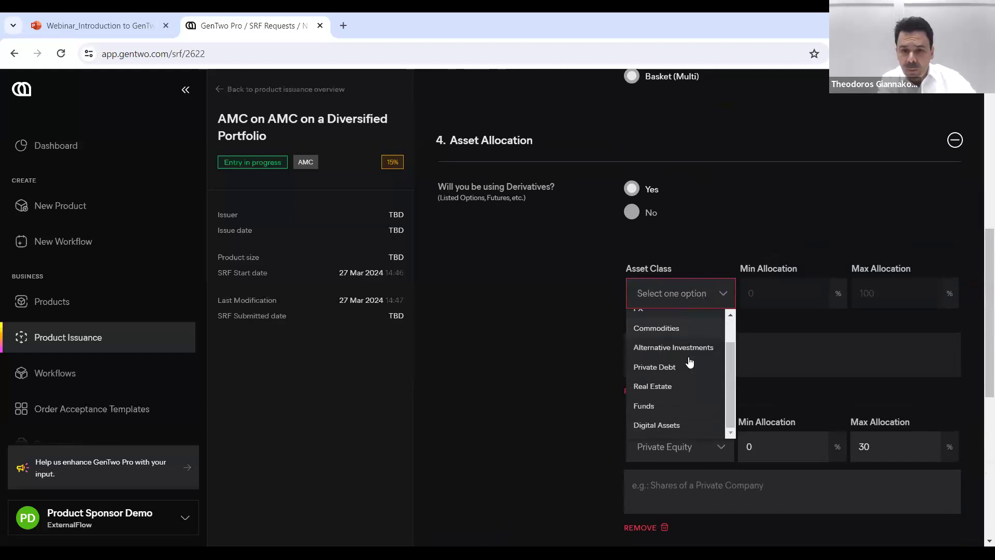
pyautogui.click(693, 404)
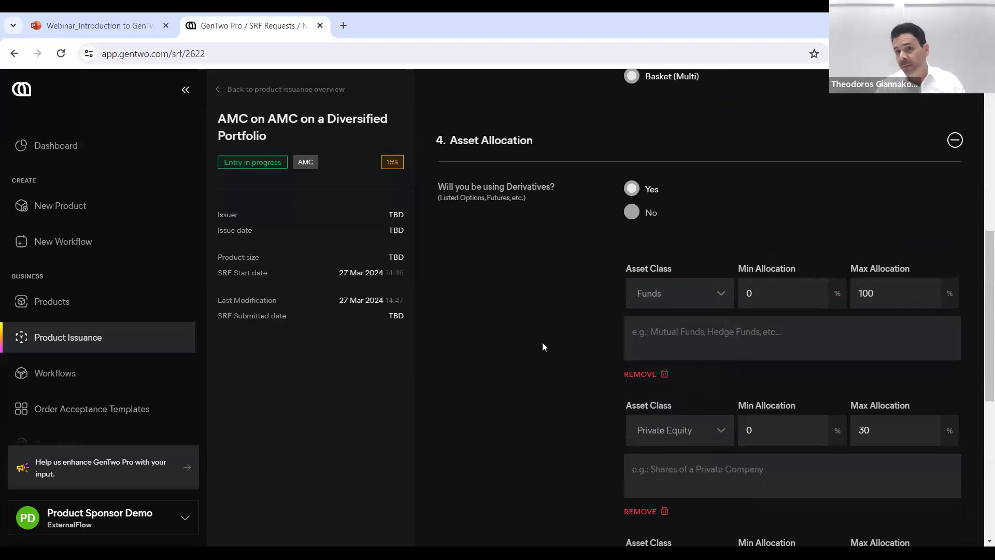
# Review the asset allocation entries and continue to the Investment Background & Information section.
pyautogui.scroll(-3, 551, 418)
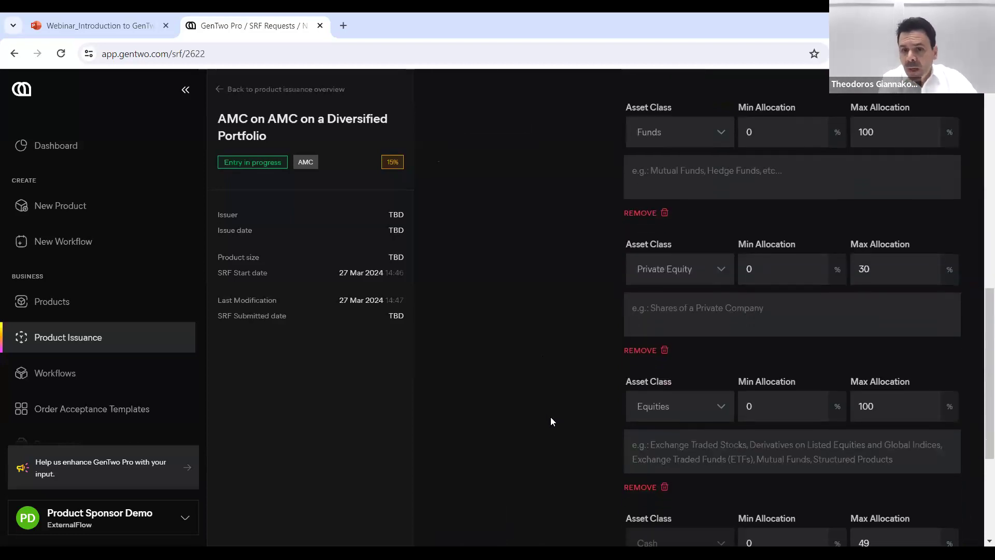
pyautogui.scroll(2, 551, 419)
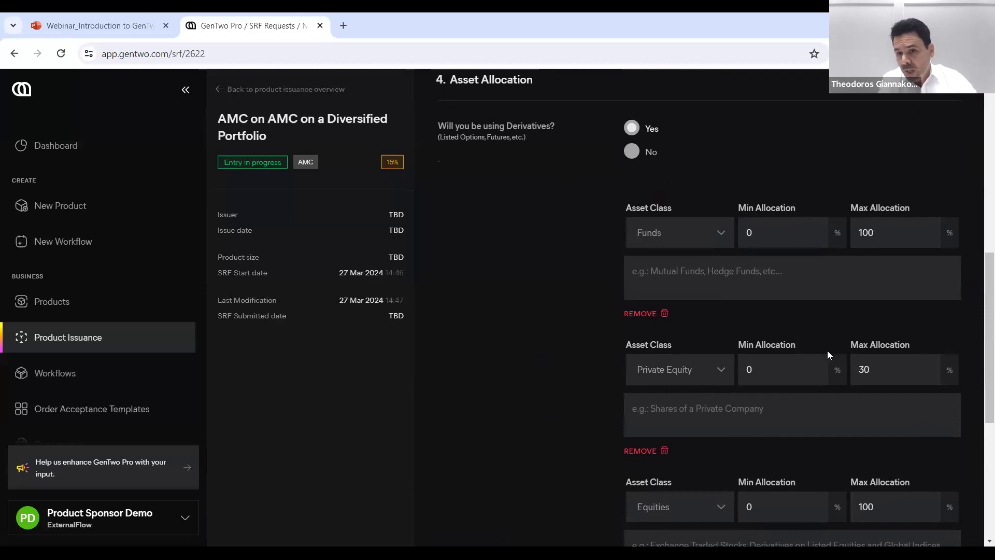
pyautogui.scroll(2, 635, 241)
pyautogui.scroll(-2, 635, 238)
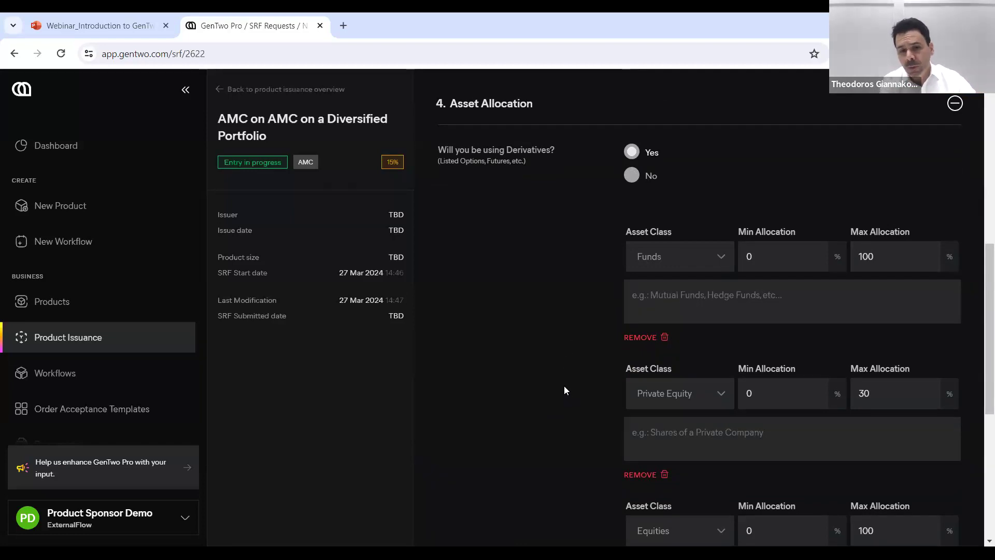
pyautogui.scroll(-5, 563, 385)
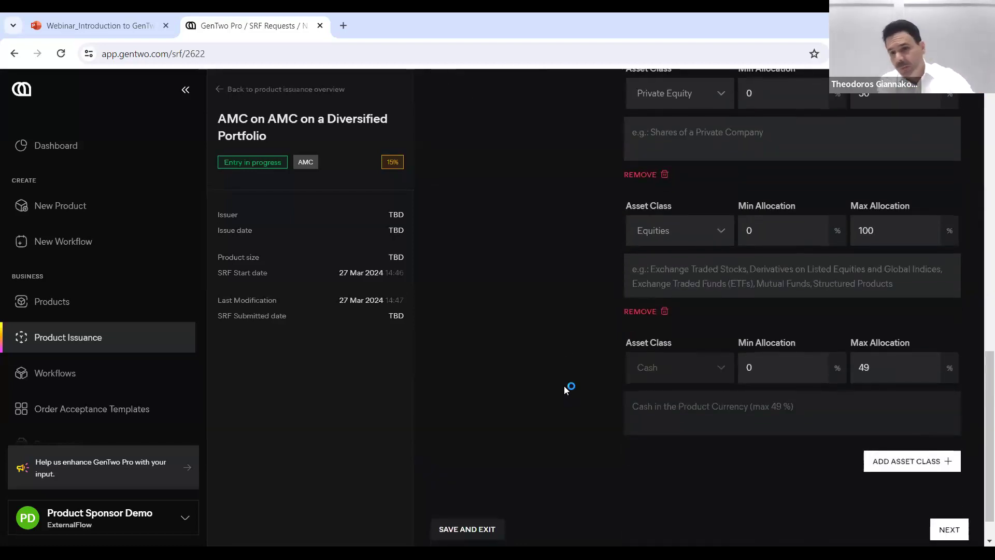
pyautogui.scroll(-1, 937, 493)
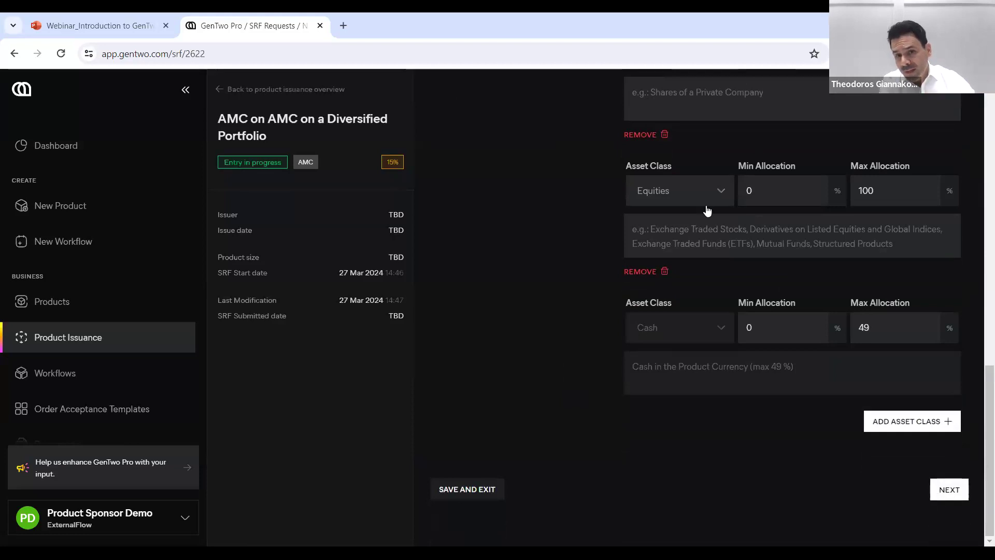
pyautogui.click(951, 494)
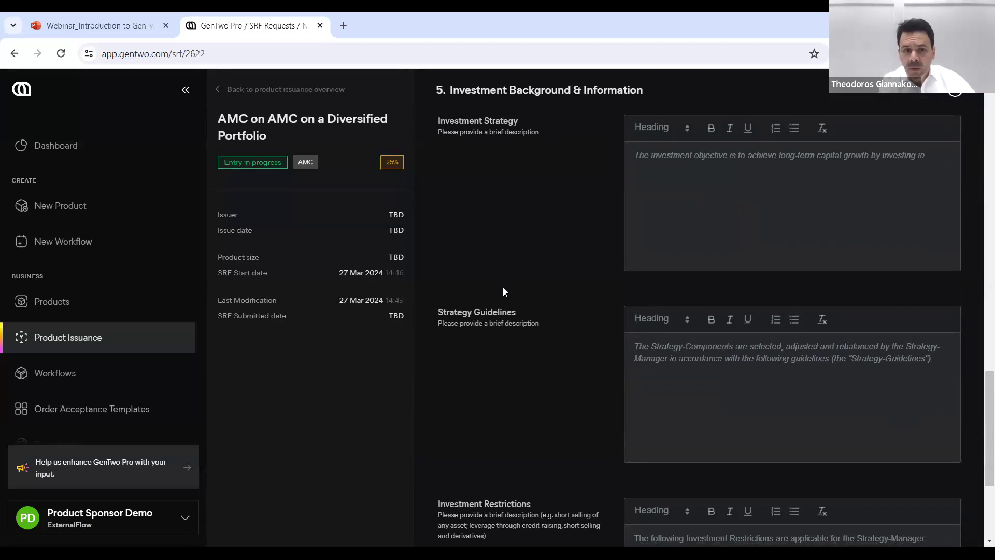
# Enter "tbd" for both the Investment Strategy and the Strategy Guidelines, and continue to the US IRS section 871m.
pyautogui.scroll(-1, 518, 420)
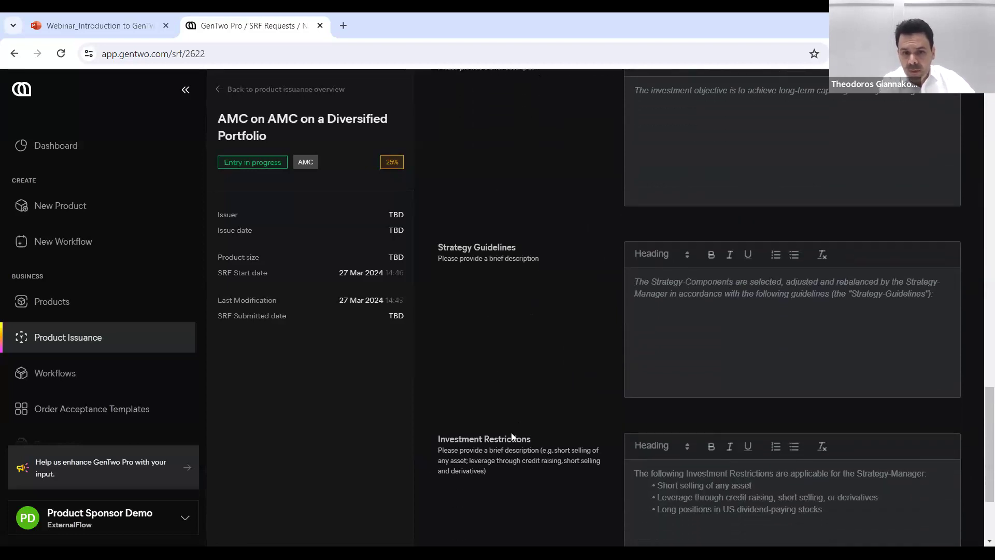
pyautogui.scroll(1, 533, 377)
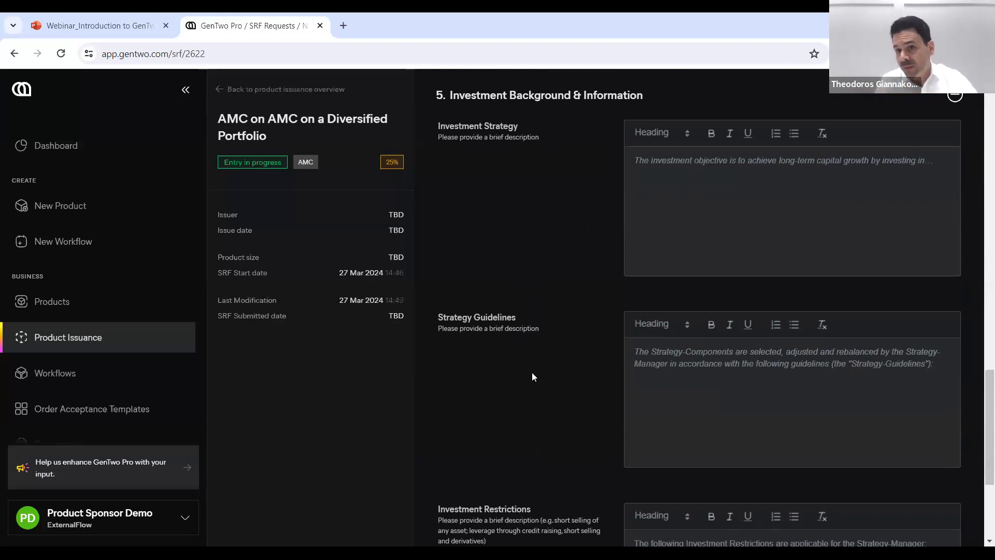
pyautogui.click(782, 183)
pyautogui.write('tbd')
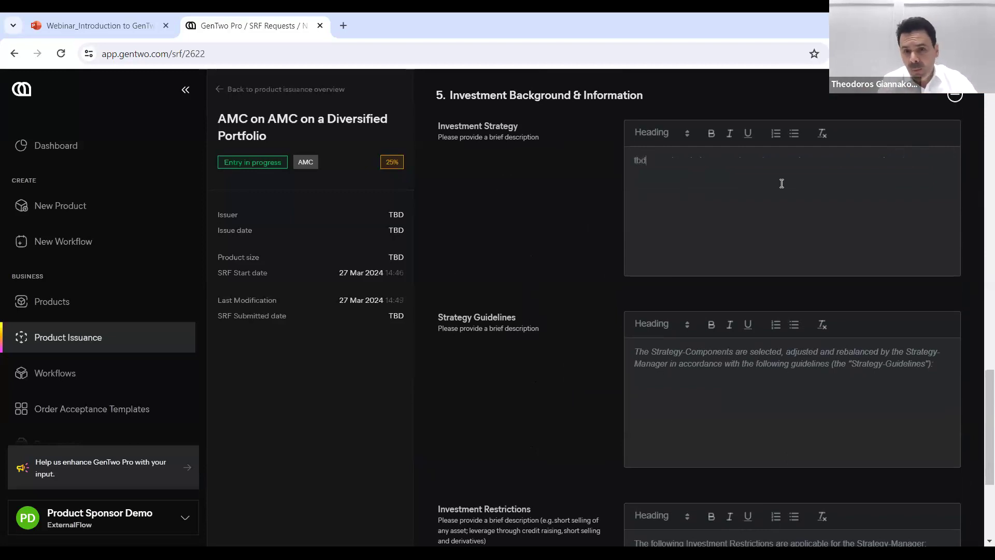
pyautogui.write('tbd')
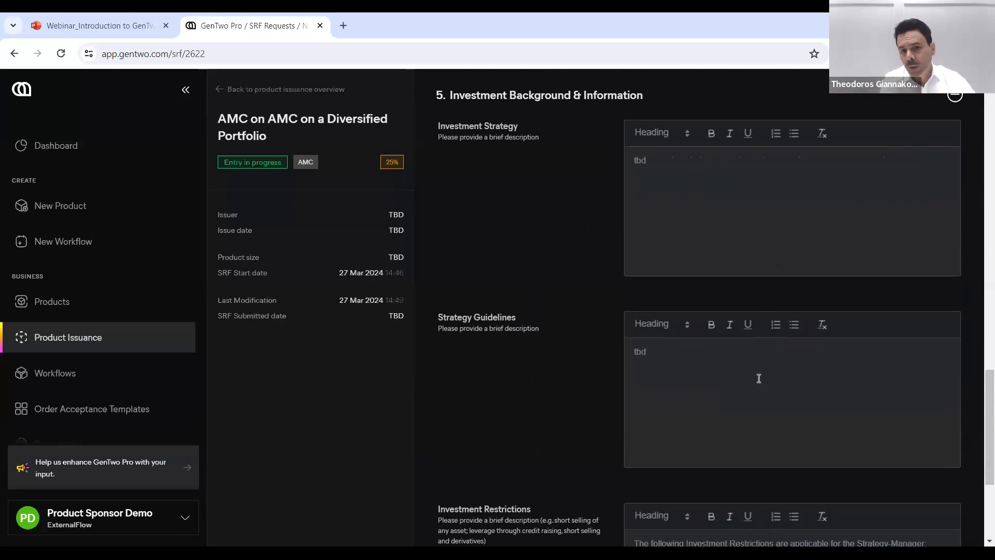
pyautogui.scroll(-4, 510, 404)
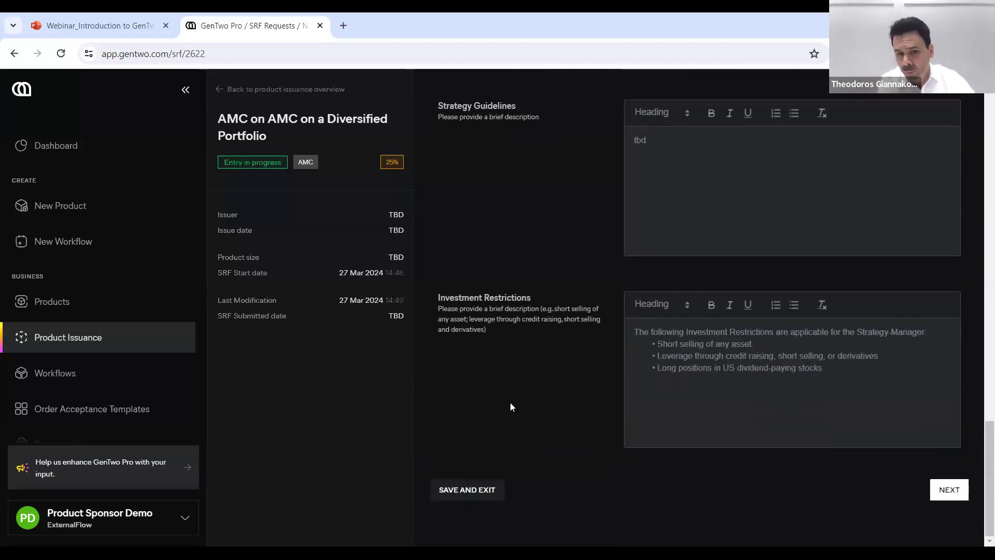
pyautogui.click(947, 489)
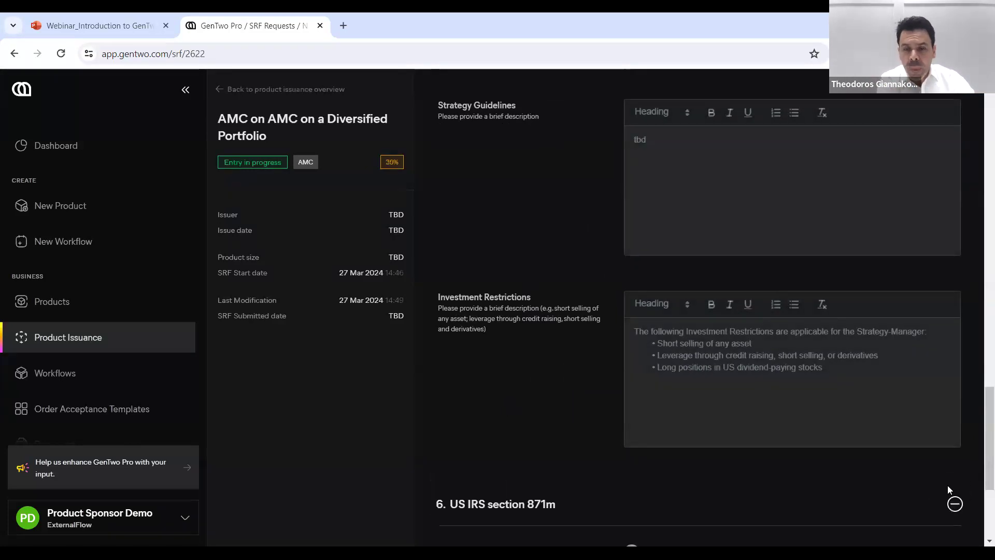
# Answer Yes to the section 871m question about expected US dividends or dividend equivalent payments and continue to the Parties section.
pyautogui.scroll(-4, 949, 490)
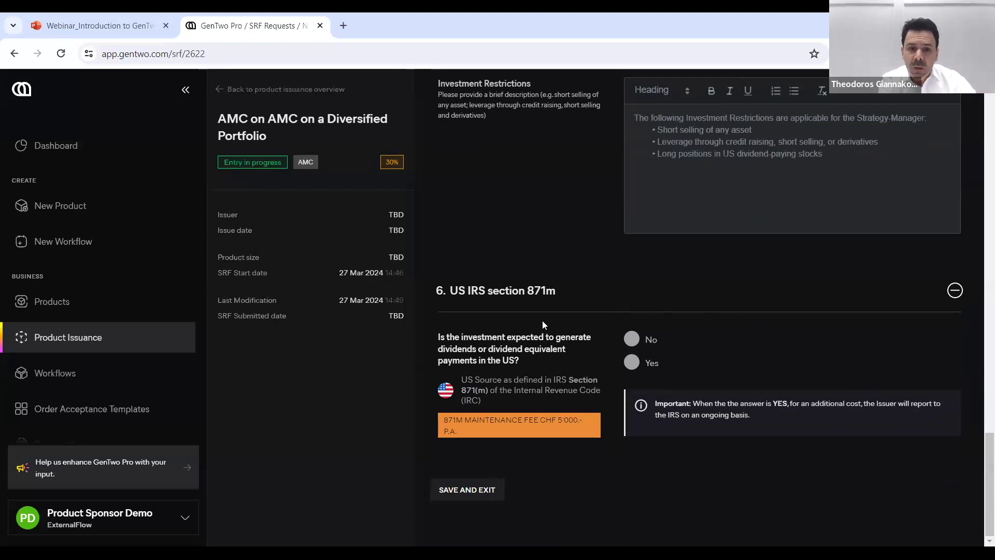
pyautogui.moveTo(555, 291); pyautogui.dragTo(463, 291)
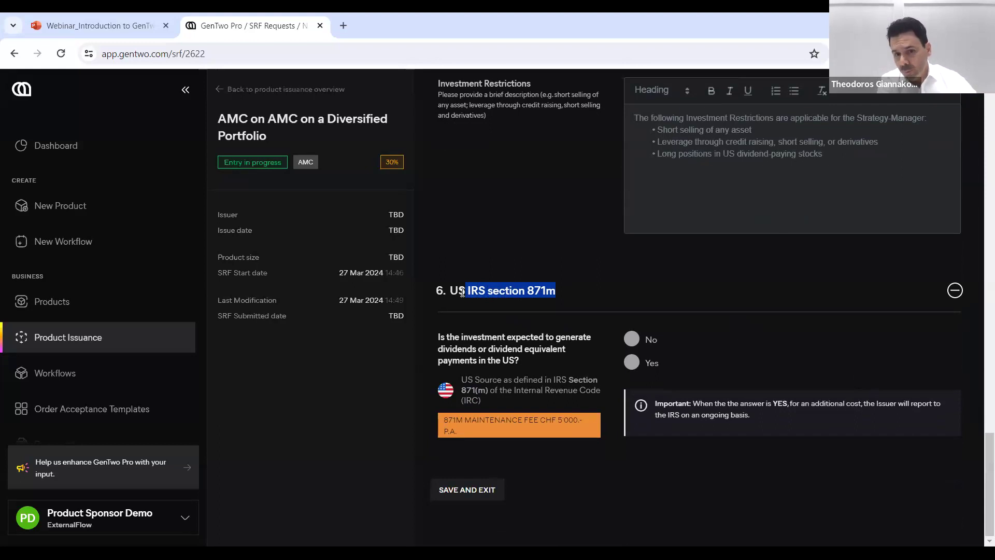
pyautogui.click(632, 362)
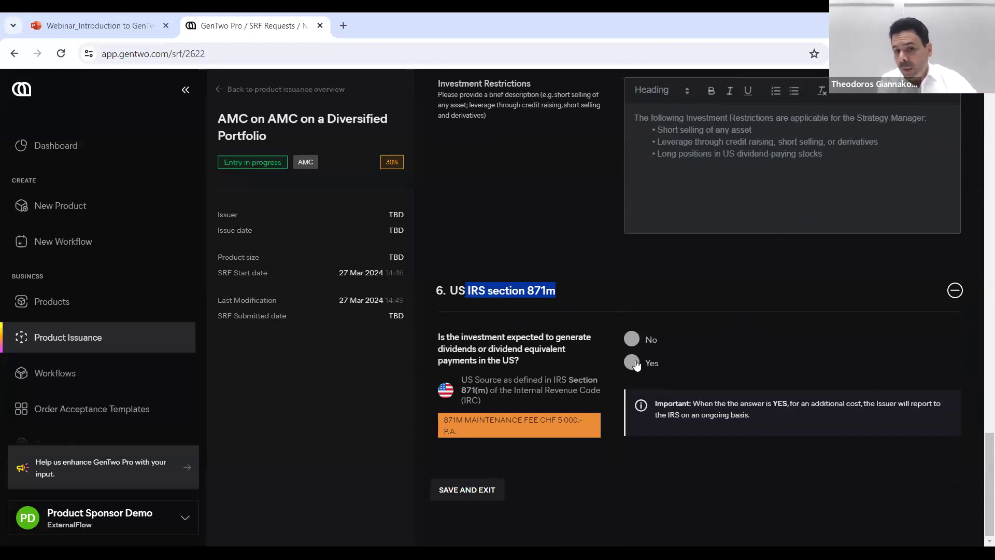
pyautogui.click(945, 488)
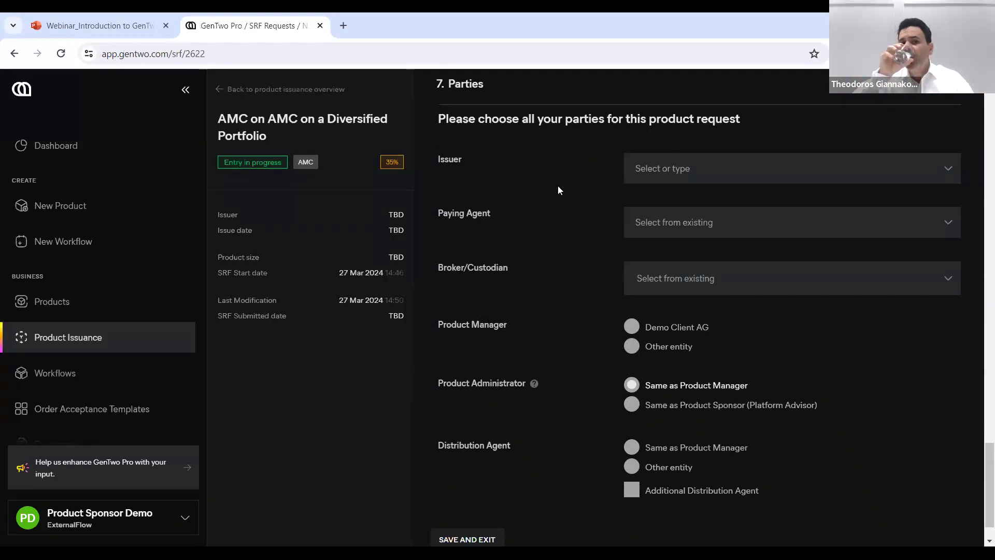
# Choose Demo Issuer PCC Limited as the Issuer and InCore Bank AG (PA) as the Paying Agent.
pyautogui.click(677, 171)
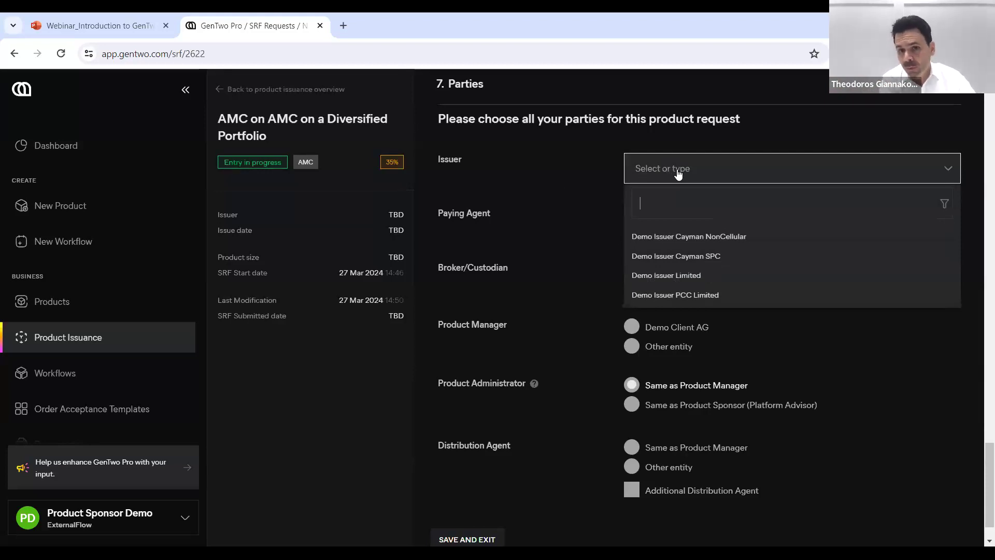
pyautogui.click(725, 297)
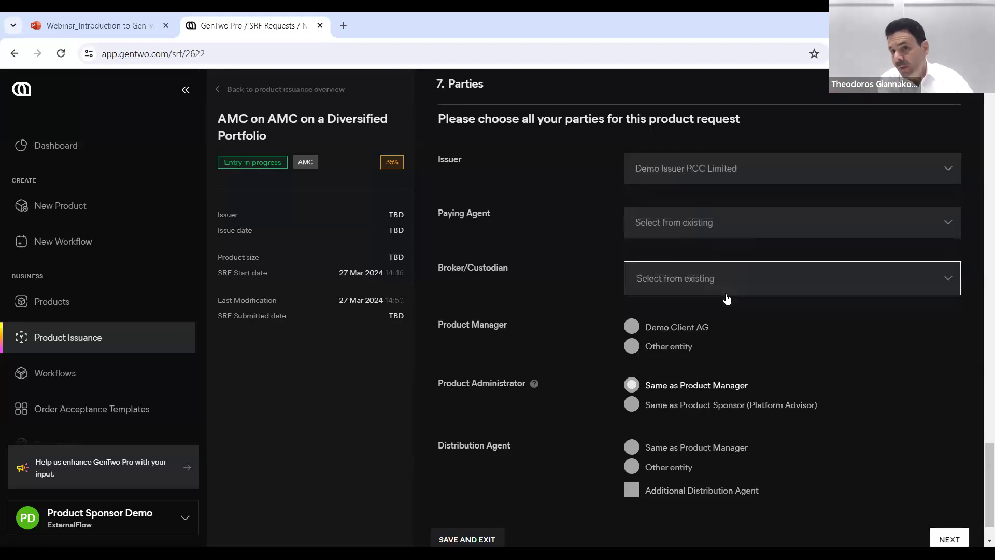
pyautogui.click(716, 222)
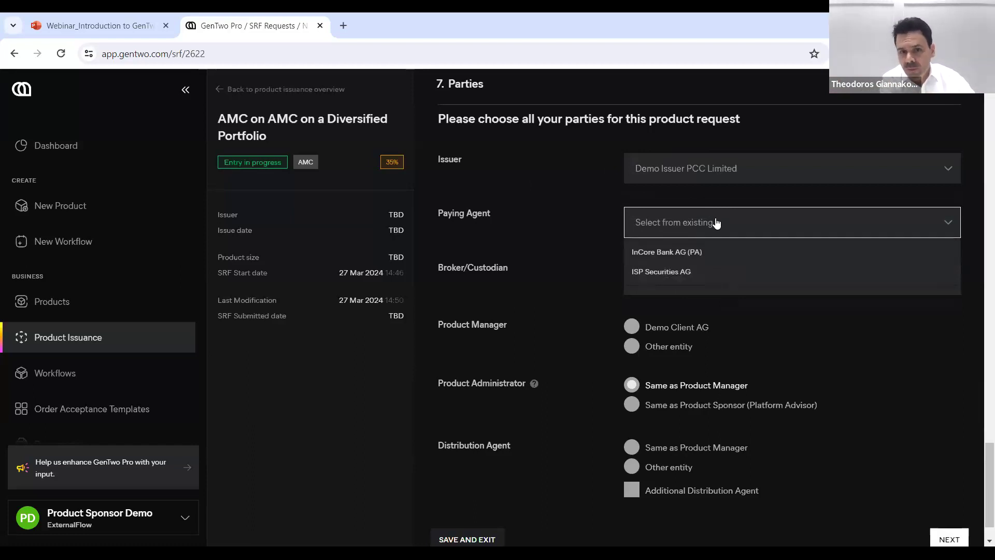
pyautogui.click(693, 253)
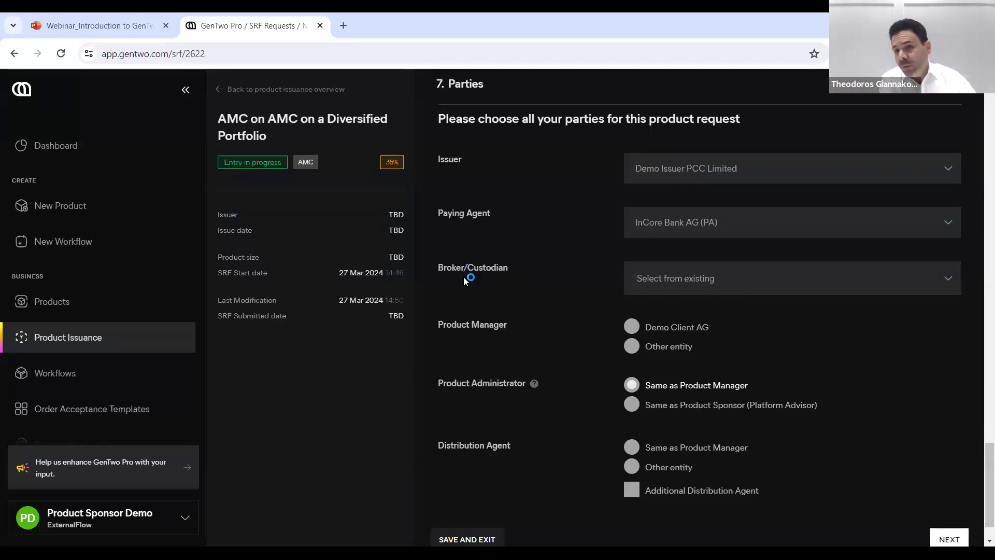
# Select EFG Bank AG (PA) as the Broker/Custodian for the product request.
pyautogui.click(703, 291)
pyautogui.click(689, 313)
pyautogui.click(575, 295)
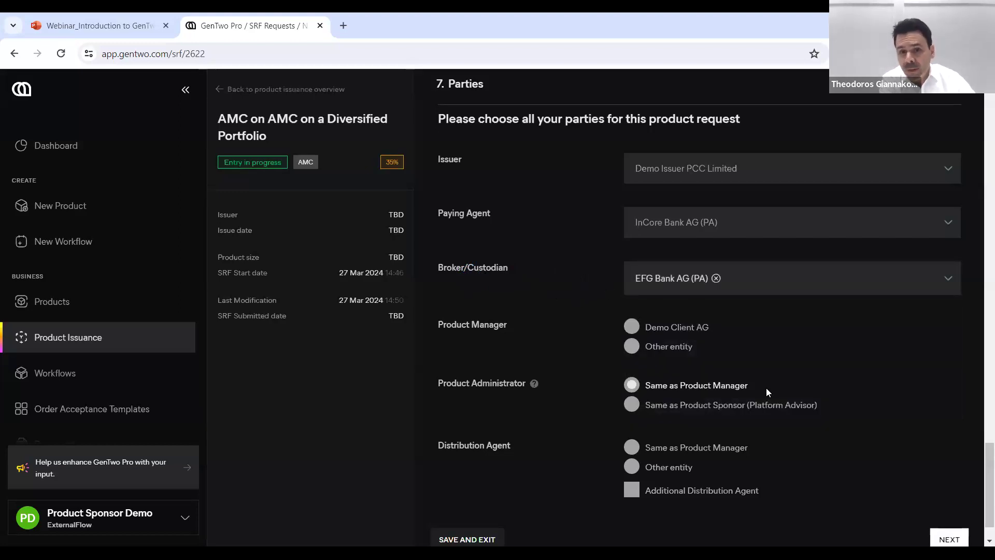
# Set Demo Client AG as the Product Manager and make the Distribution Agent the same as the Product Manager.
pyautogui.scroll(-1, 592, 376)
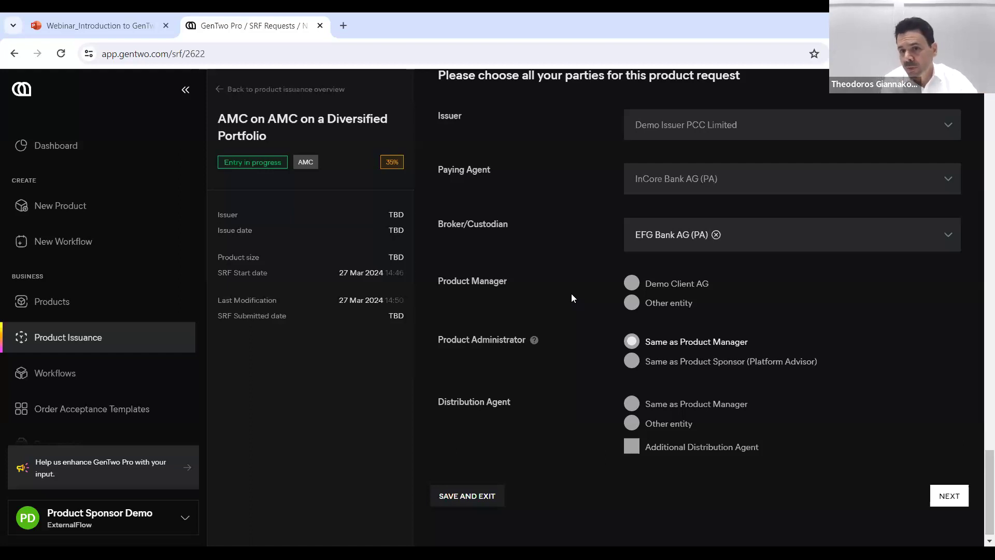
pyautogui.click(632, 284)
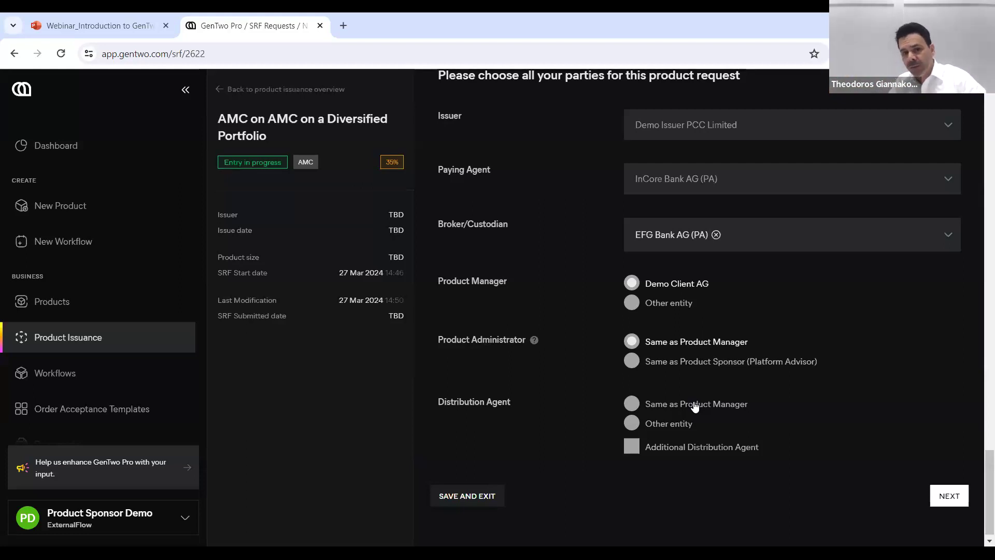
pyautogui.click(695, 406)
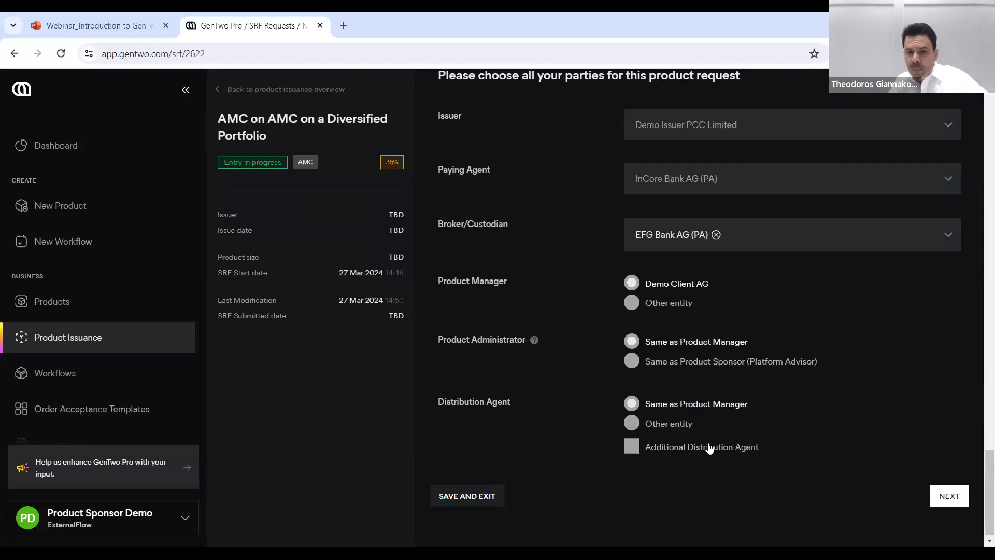
# Continue to the Product Specification section and choose USD United States dollar as the product currency.
pyautogui.click(953, 502)
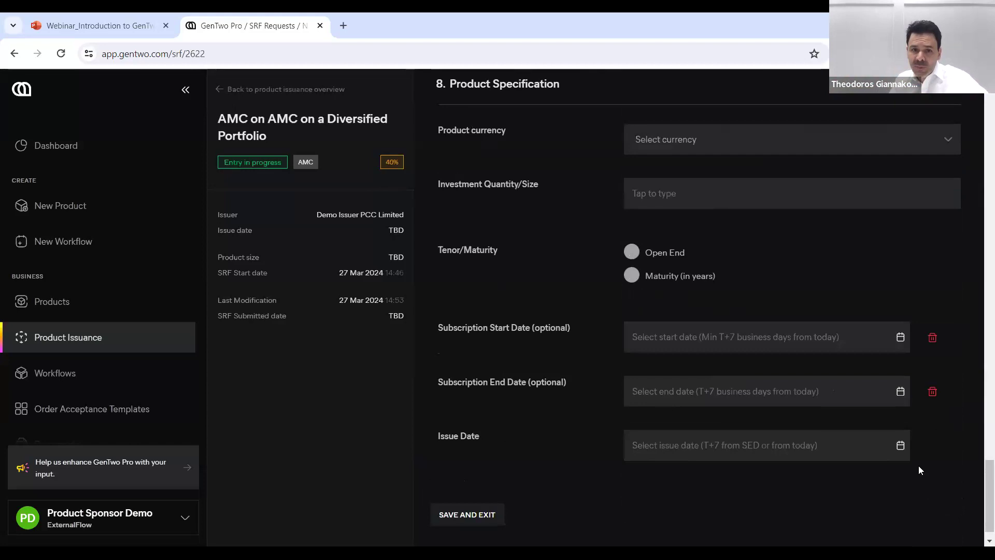
pyautogui.click(704, 147)
pyautogui.scroll(-2, 744, 263)
pyautogui.scroll(2, 745, 264)
pyautogui.scroll(-4, 744, 263)
pyautogui.scroll(3, 744, 263)
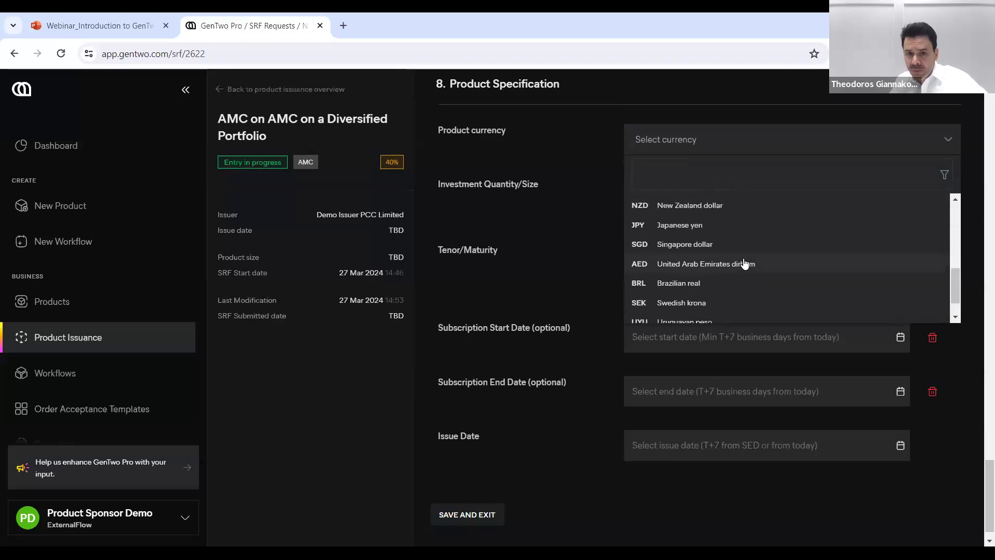
pyautogui.scroll(3, 745, 264)
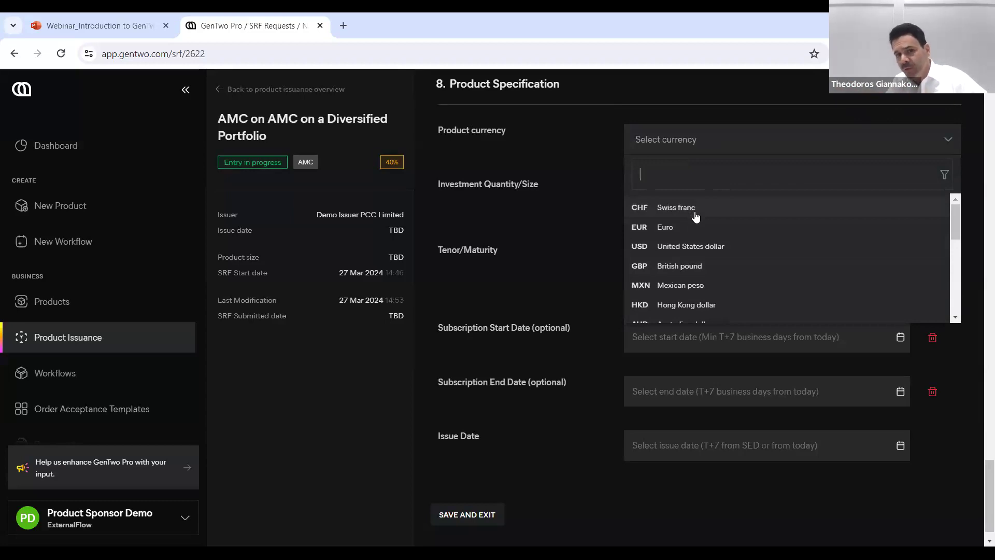
pyautogui.click(707, 249)
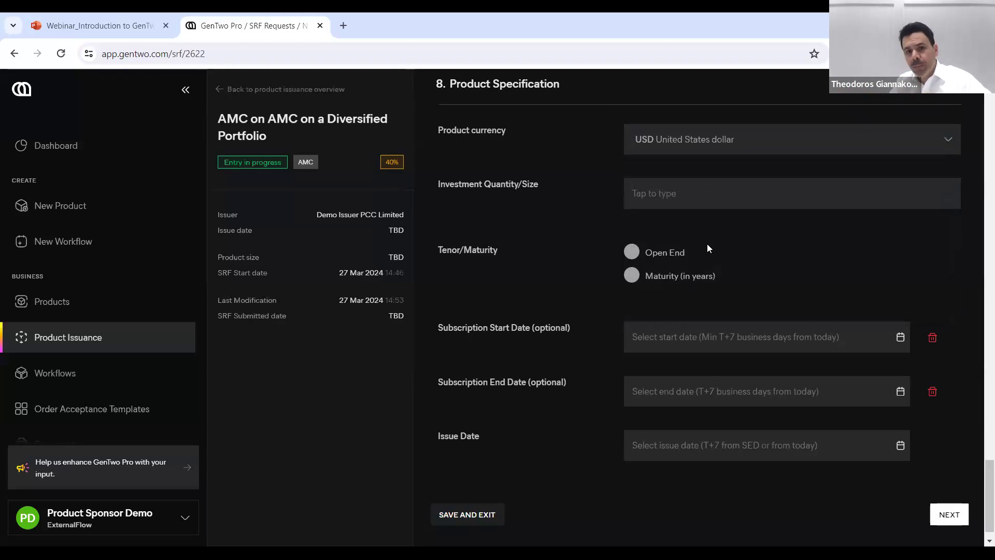
# Set the Investment Quantity/Size to 5,000,000 and the Tenor/Maturity to Open End.
pyautogui.click(668, 204)
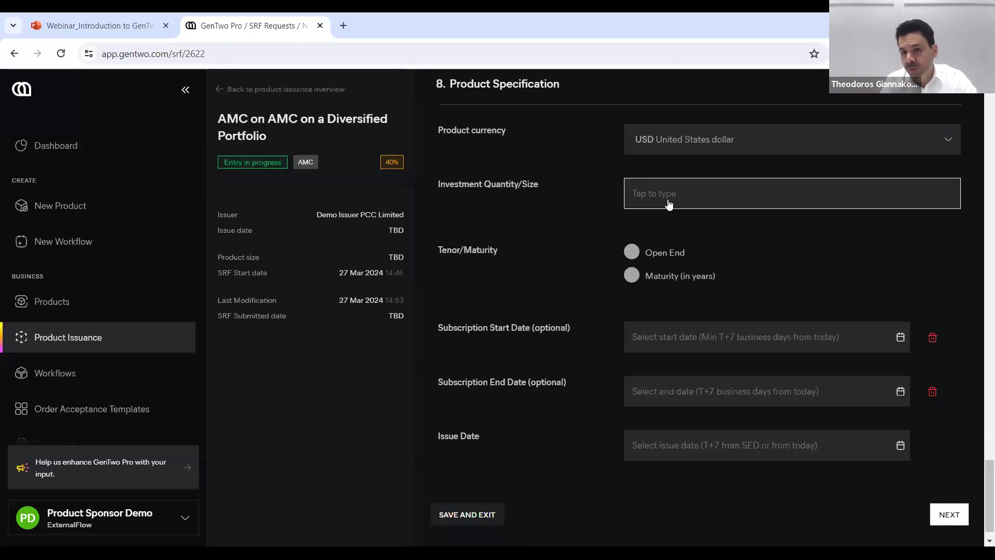
pyautogui.write('5000000')
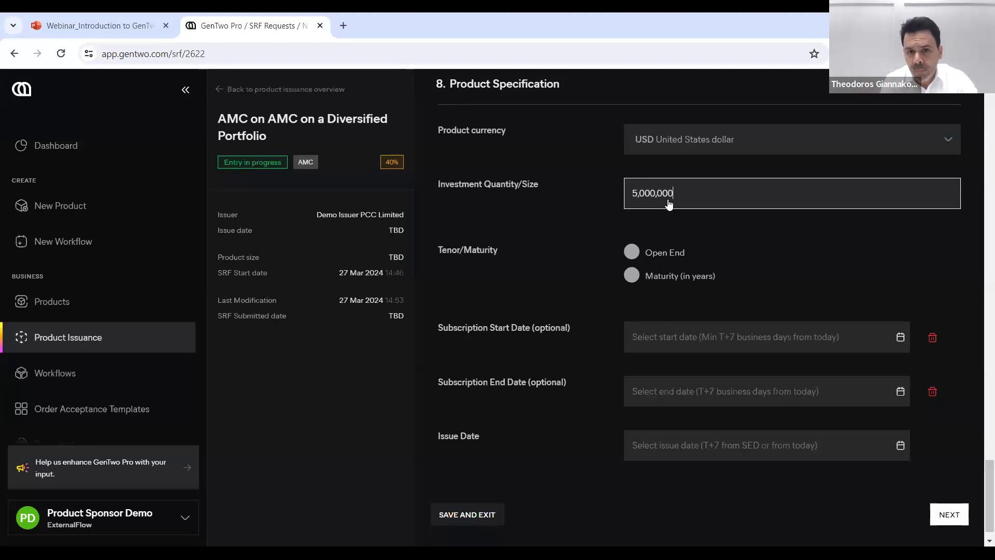
pyautogui.click(564, 229)
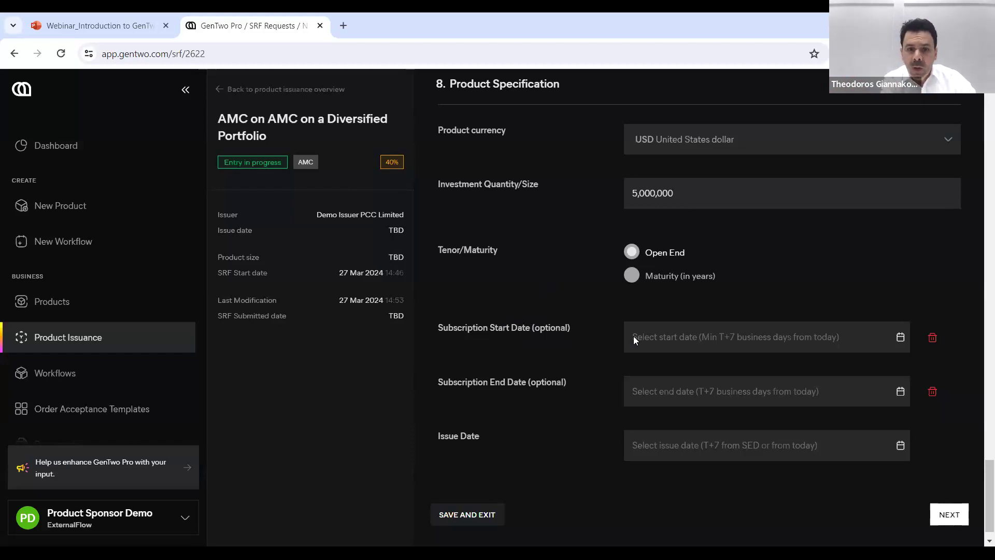
# Set the subscription start date to 05 April 2024 and the end date to 08 April 2024, and continue to Product Listing.
pyautogui.click(753, 346)
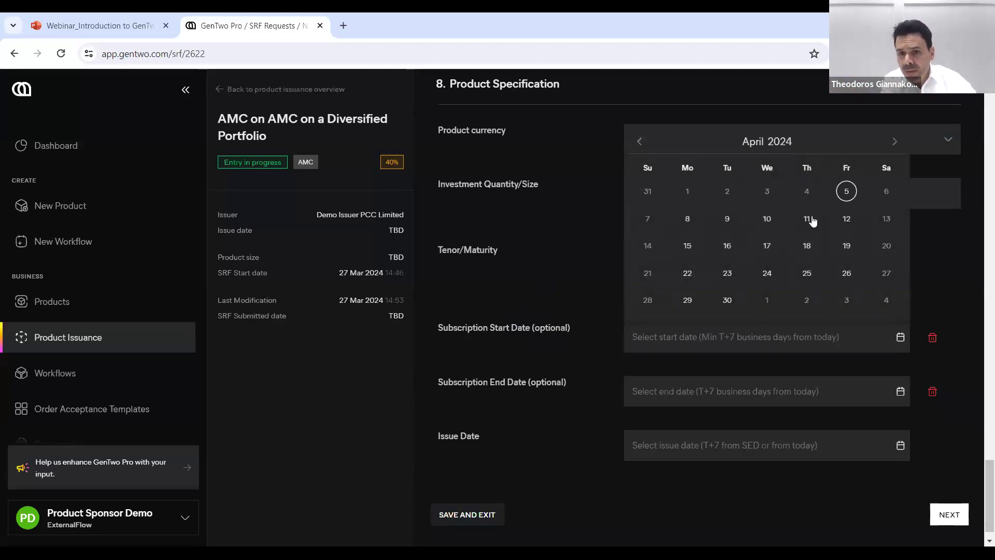
pyautogui.click(846, 191)
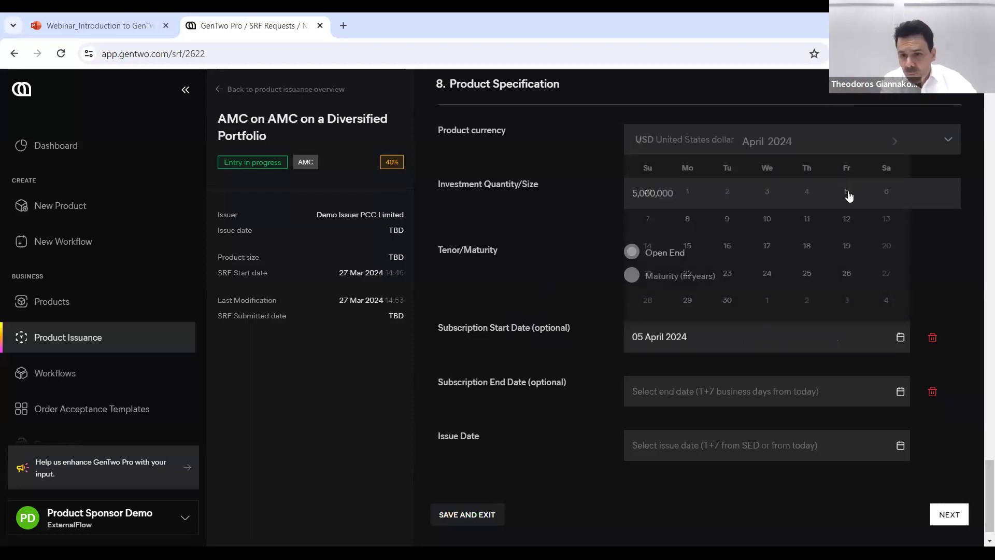
pyautogui.click(900, 391)
pyautogui.click(688, 272)
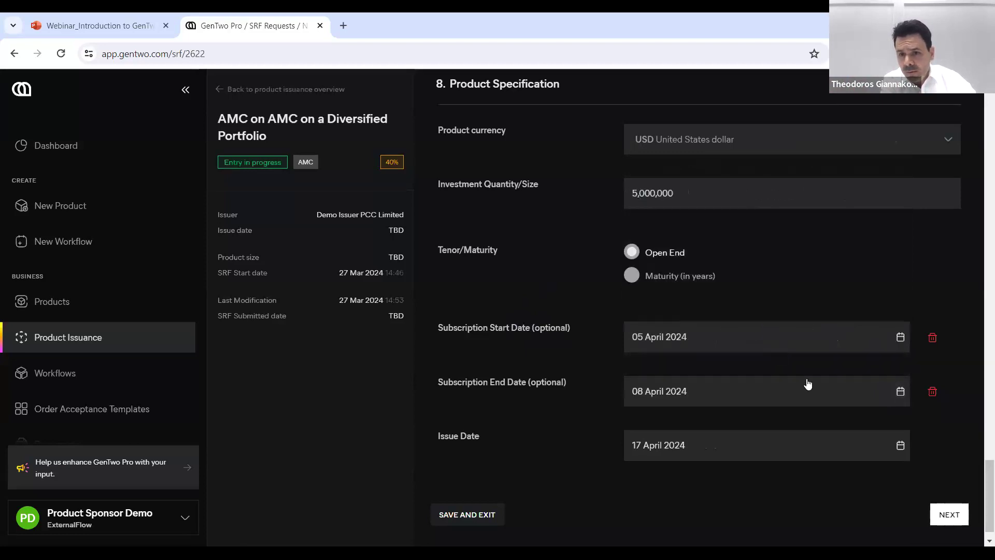
pyautogui.click(560, 360)
pyautogui.scroll(-1, 505, 439)
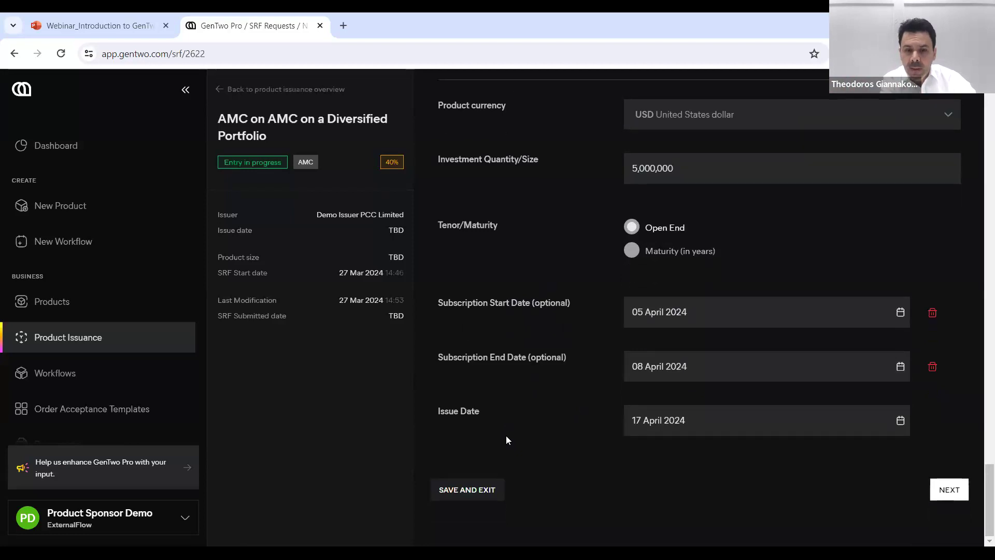
pyautogui.click(950, 489)
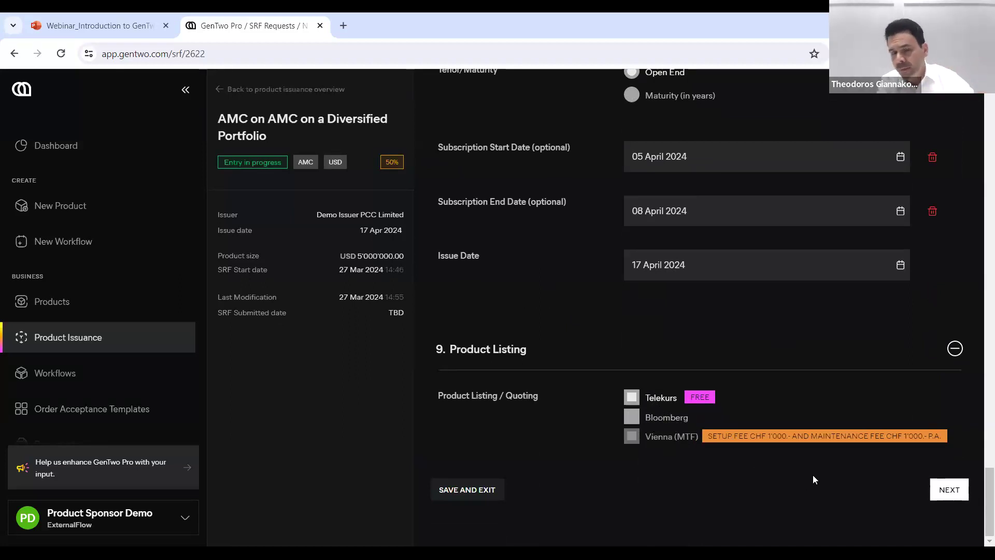
# Keep Telekurs as the only listing, continue to Product Distribution and select only Switzerland as the distribution country.
pyautogui.click(949, 490)
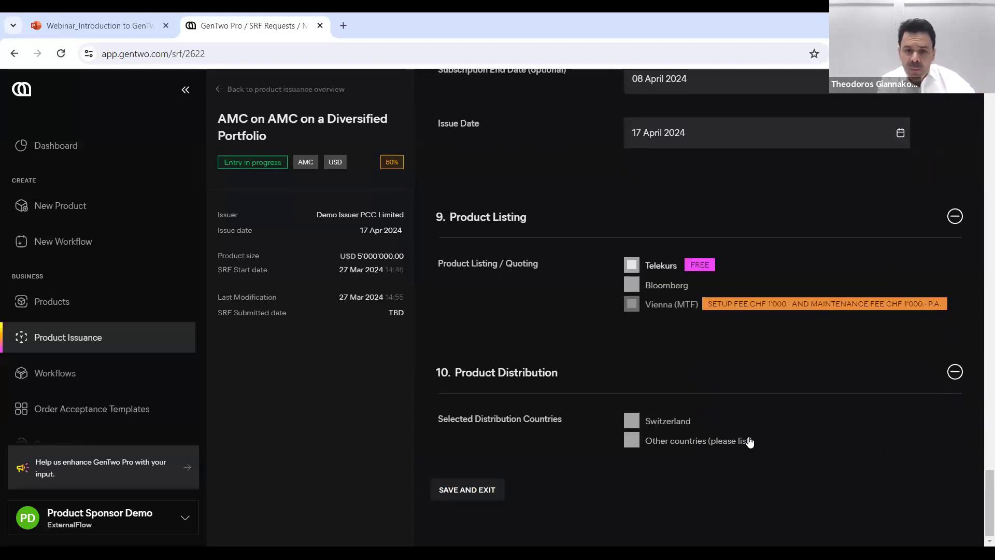
pyautogui.click(632, 421)
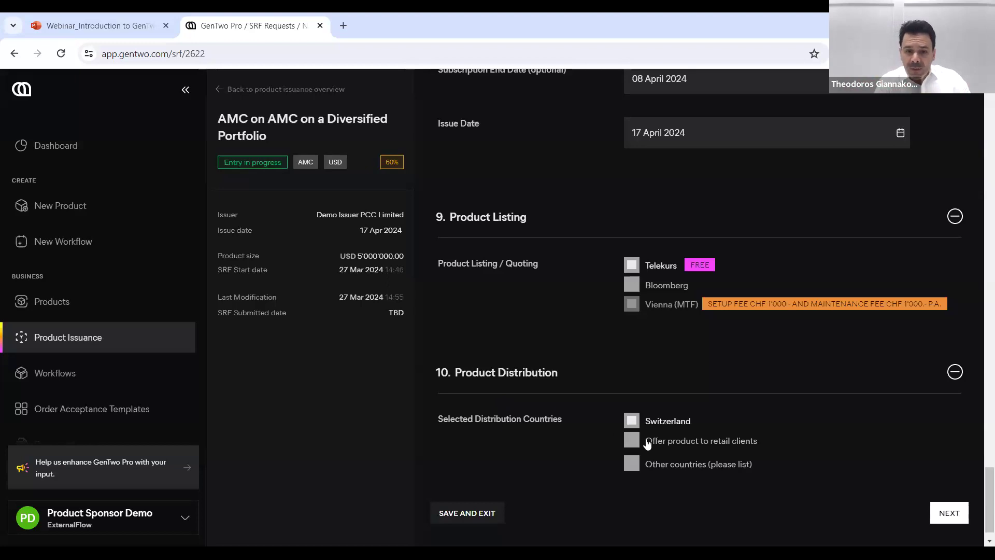
pyautogui.click(632, 464)
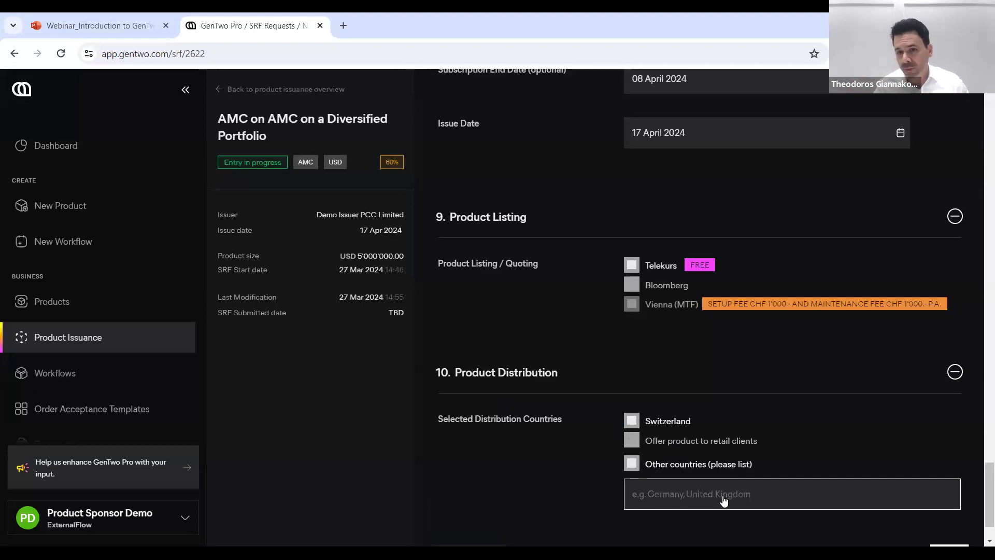
pyautogui.click(682, 469)
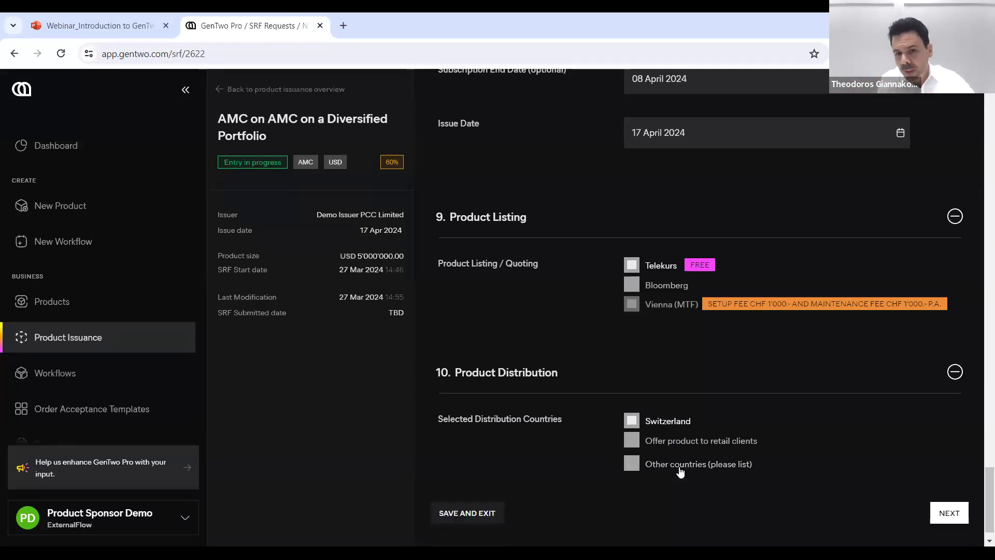
# Submit the distribution countries, read through the distribution disclaimer and accept it.
pyautogui.click(965, 518)
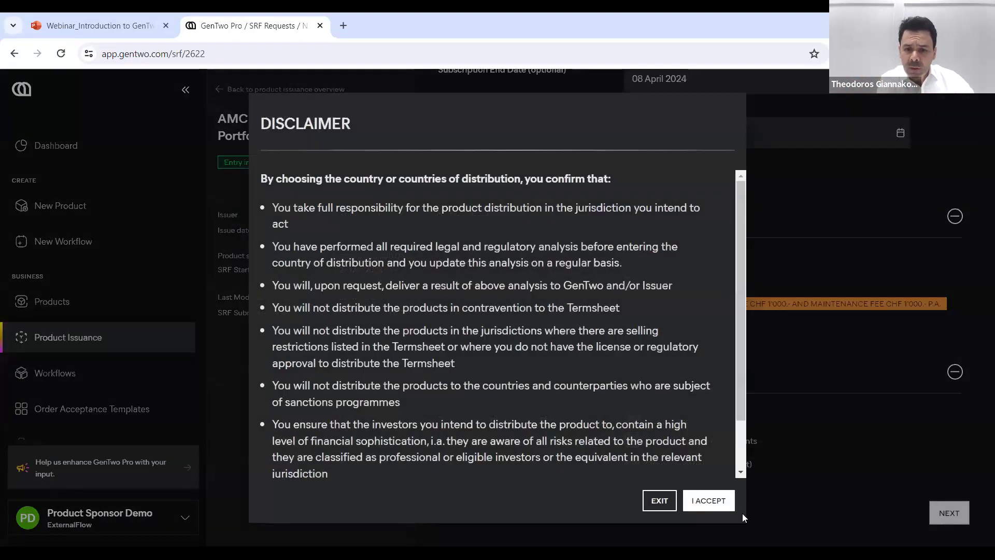
pyautogui.scroll(-1, 450, 257)
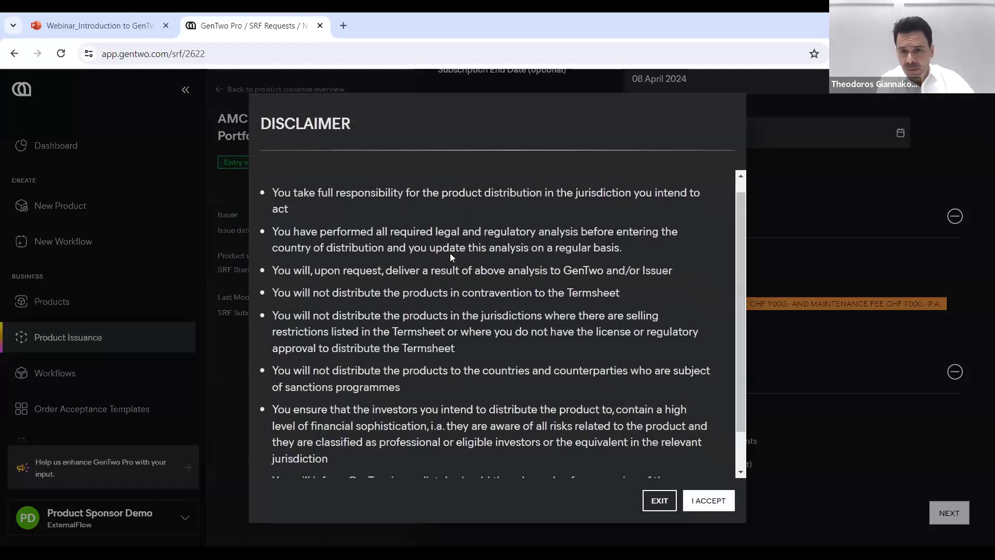
pyautogui.scroll(1, 450, 256)
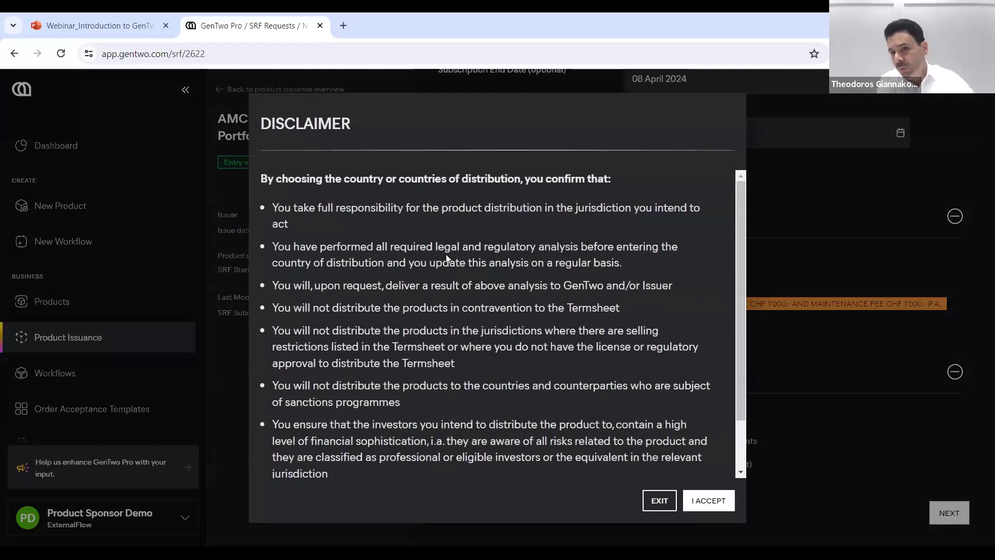
pyautogui.scroll(-3, 445, 254)
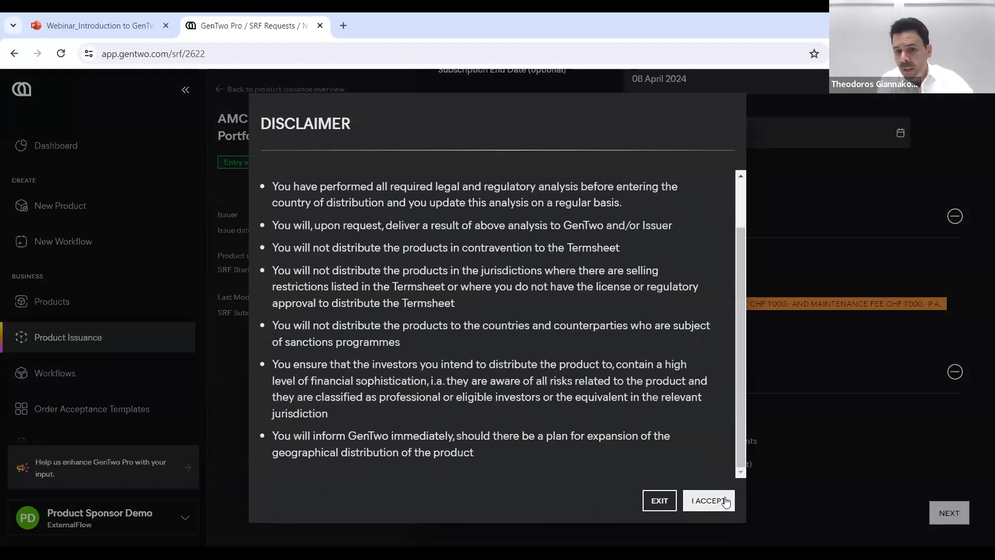
pyautogui.click(708, 500)
# In Product Fees, set the Platform Advisor / Product Manager set-up fee to 10,000.00 USD.
pyautogui.scroll(-10, 838, 475)
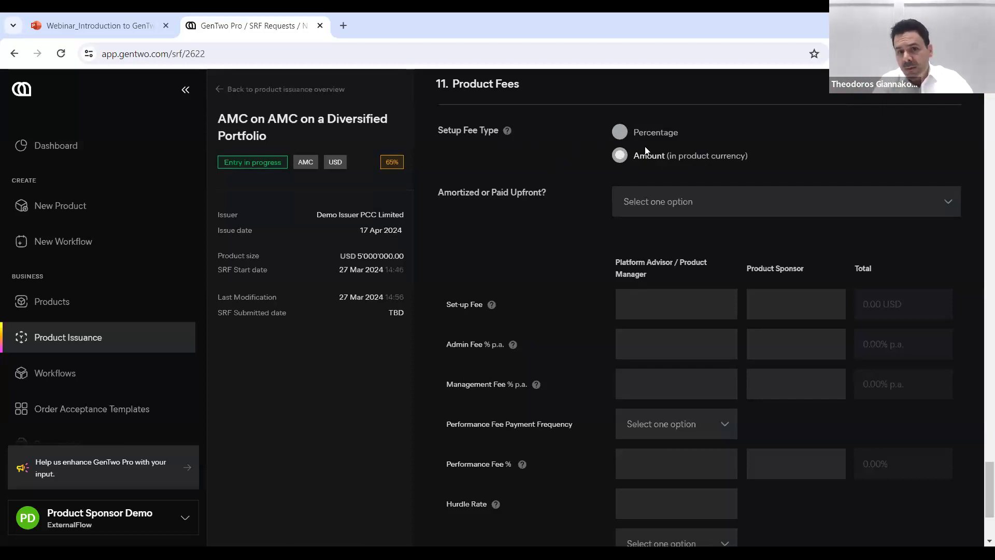
pyautogui.click(662, 307)
pyautogui.write('10,')
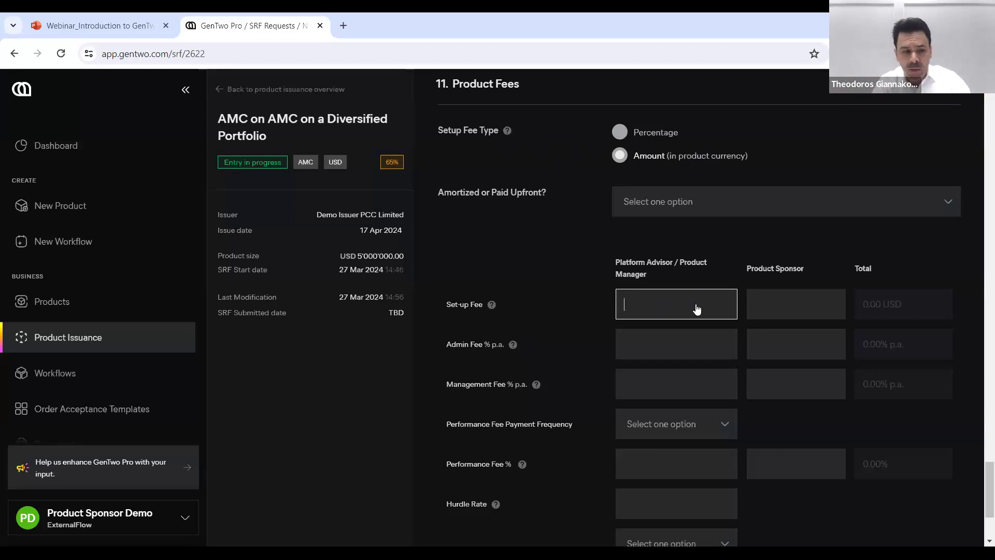
pyautogui.write('00.')
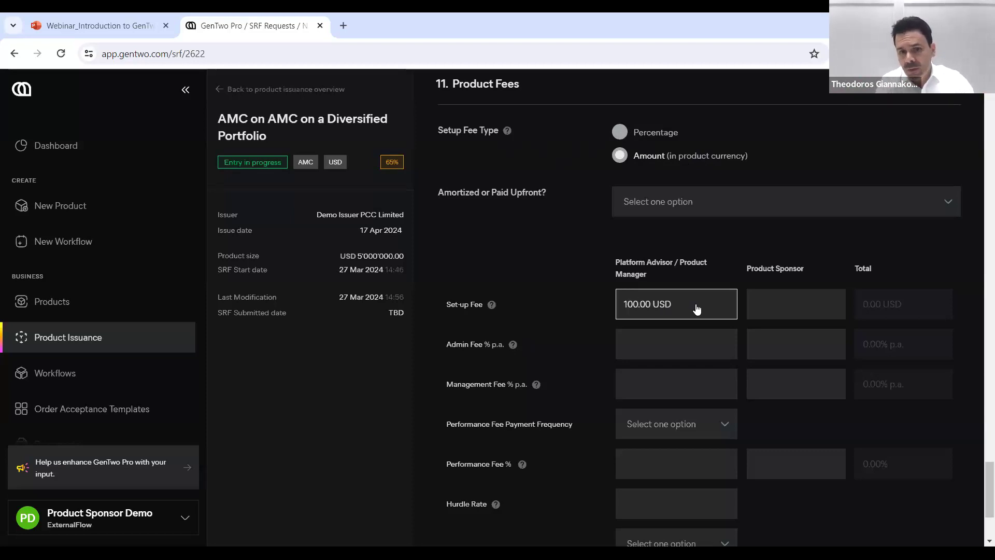
pyautogui.write('00')
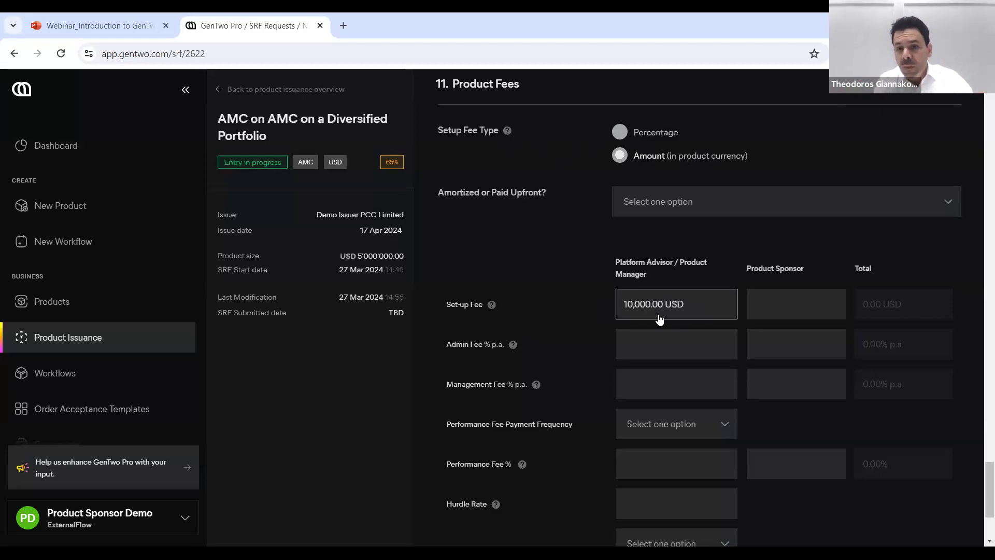
# Set the set-up fee to be amortized over 24 Months.
pyautogui.click(659, 209)
pyautogui.click(659, 209)
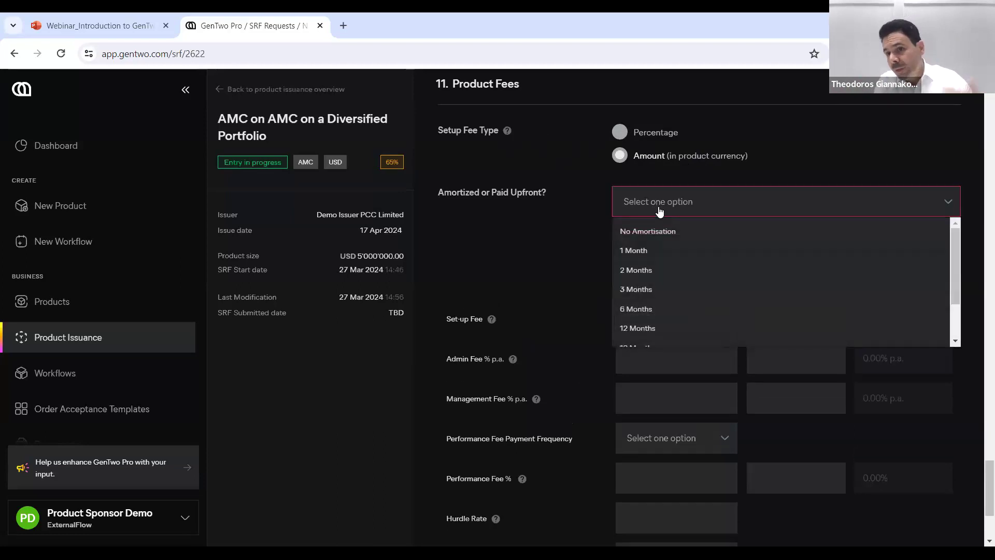
pyautogui.scroll(-1, 693, 306)
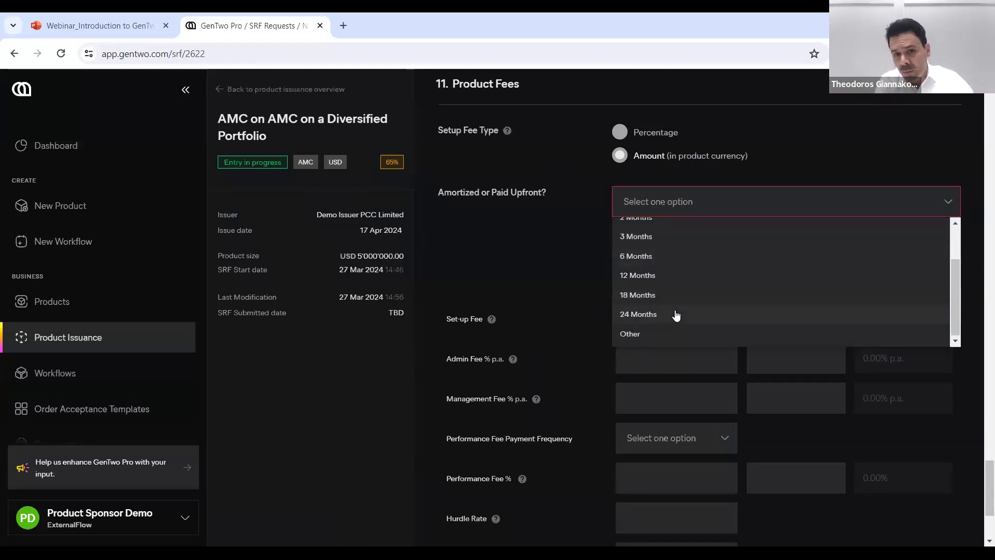
pyautogui.click(676, 315)
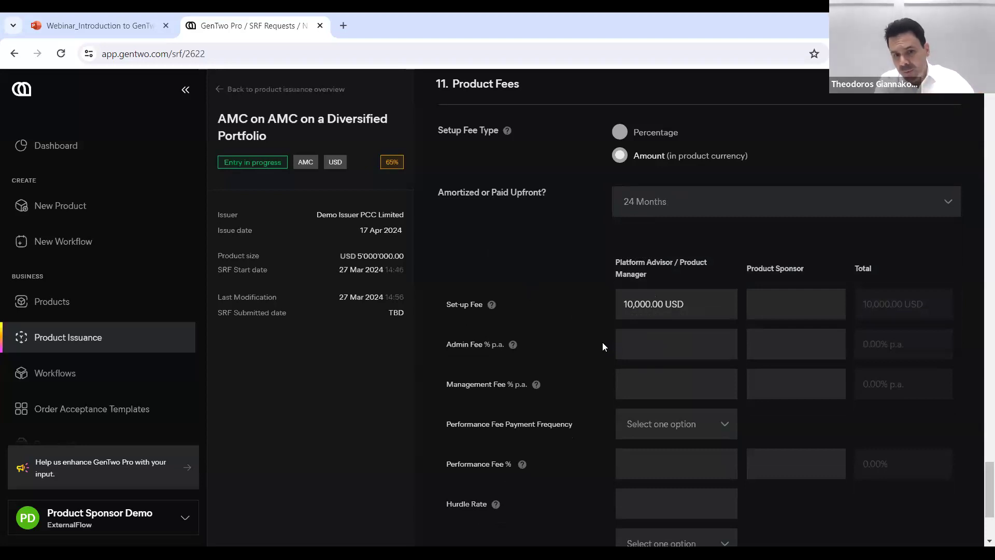
# Set the Platform Advisor / Product Manager management fee to 1.00% p.a. and the performance fee to 20.00%, paid quarterly.
pyautogui.click(662, 395)
pyautogui.write('1.00% p.a.')
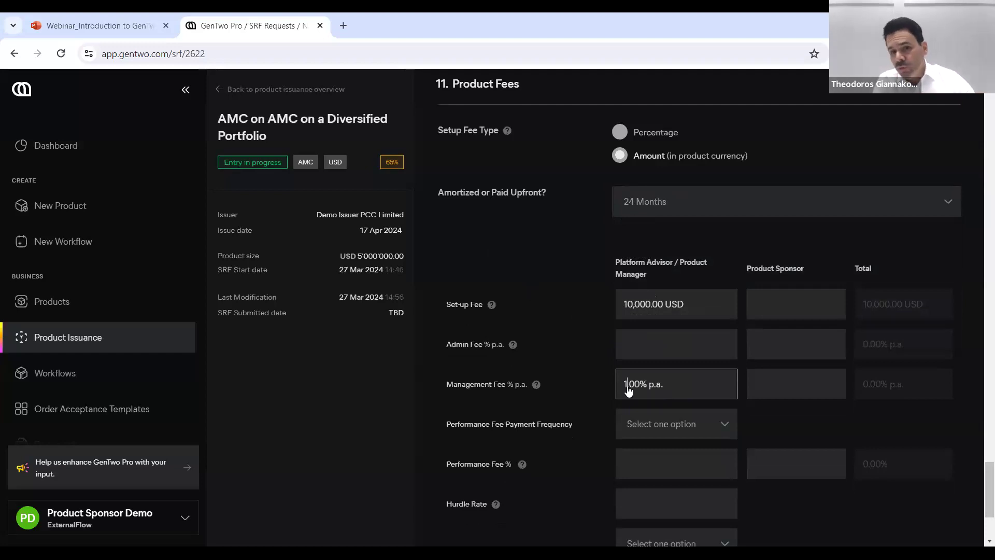
pyautogui.click(681, 431)
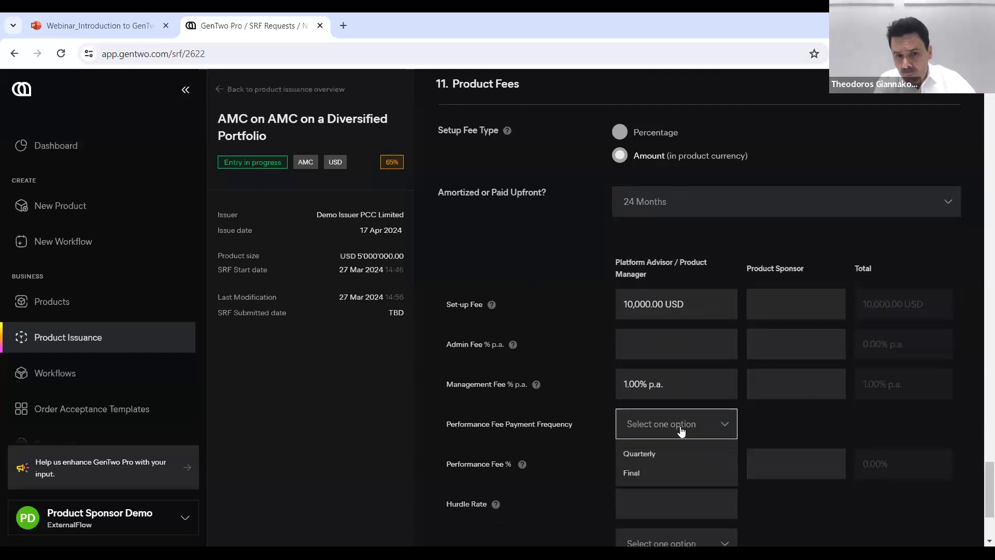
pyautogui.click(663, 454)
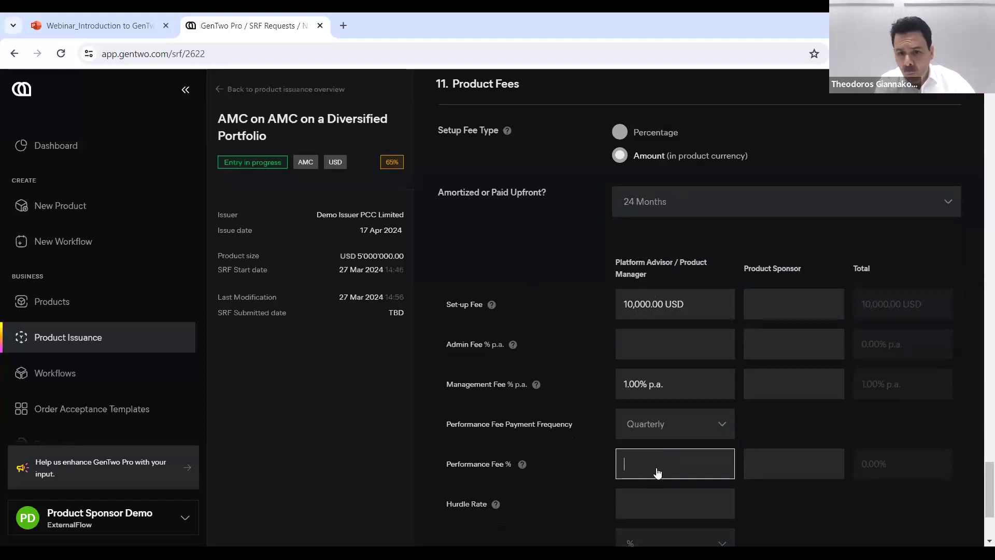
pyautogui.write('20')
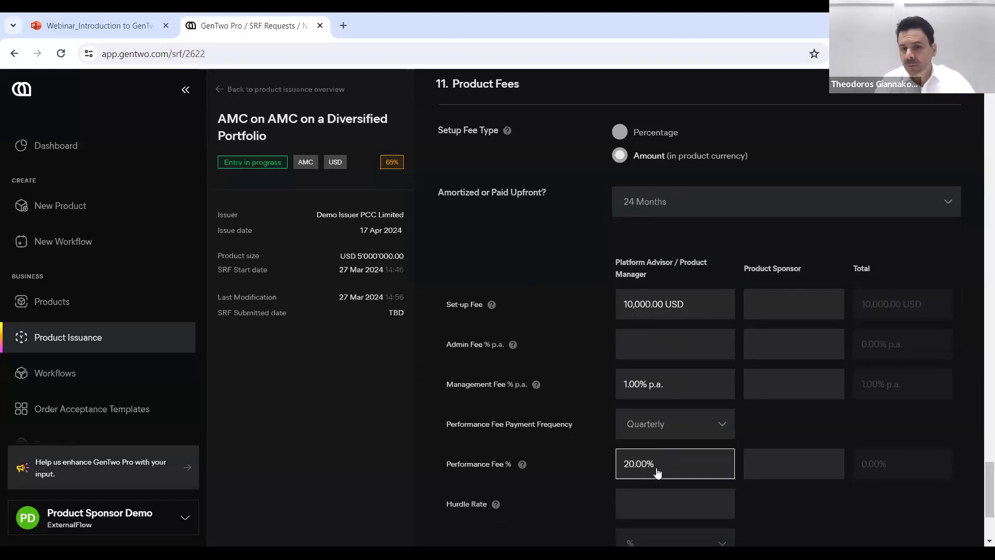
# Set the Hurdle Rate for the performance fee to 5.00%.
pyautogui.scroll(-1, 469, 364)
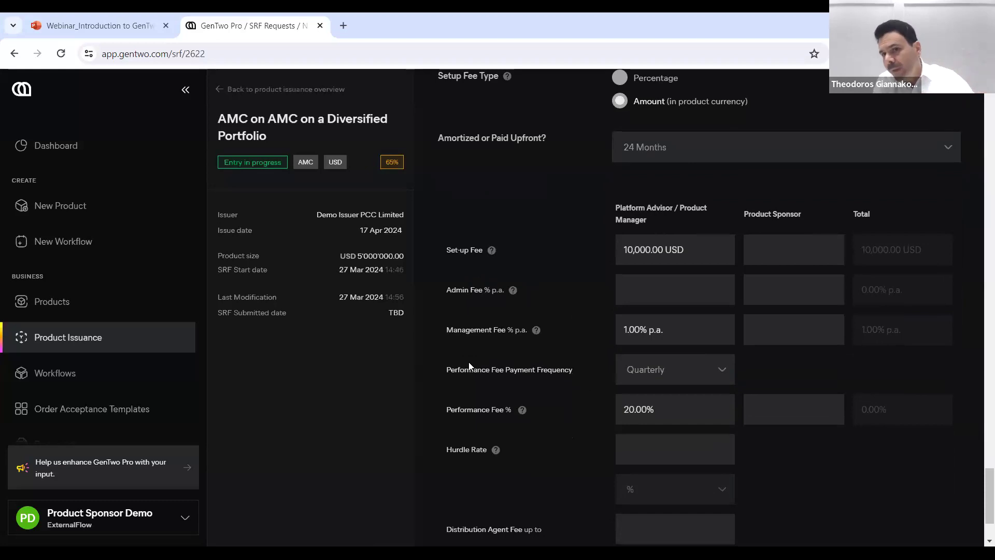
pyautogui.scroll(-1, 469, 363)
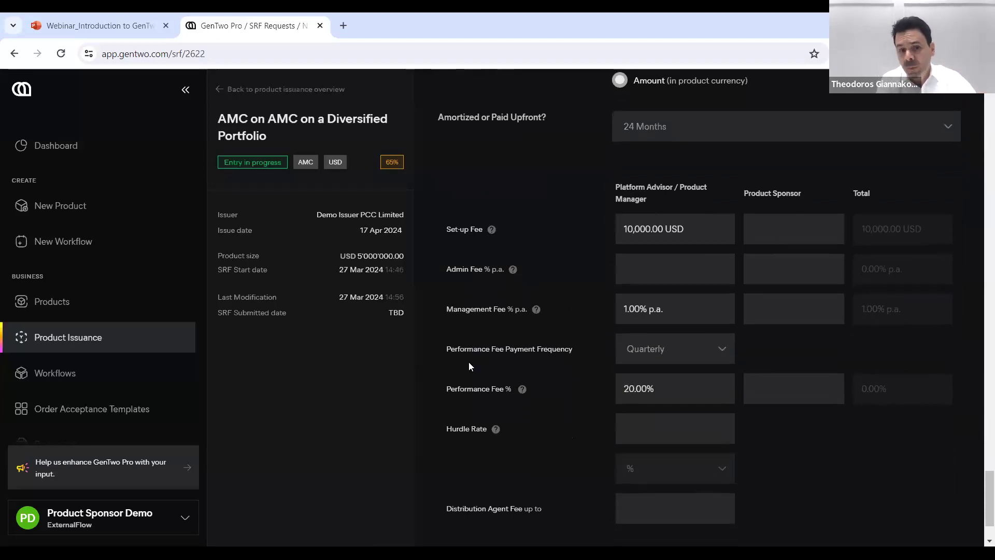
pyautogui.click(665, 435)
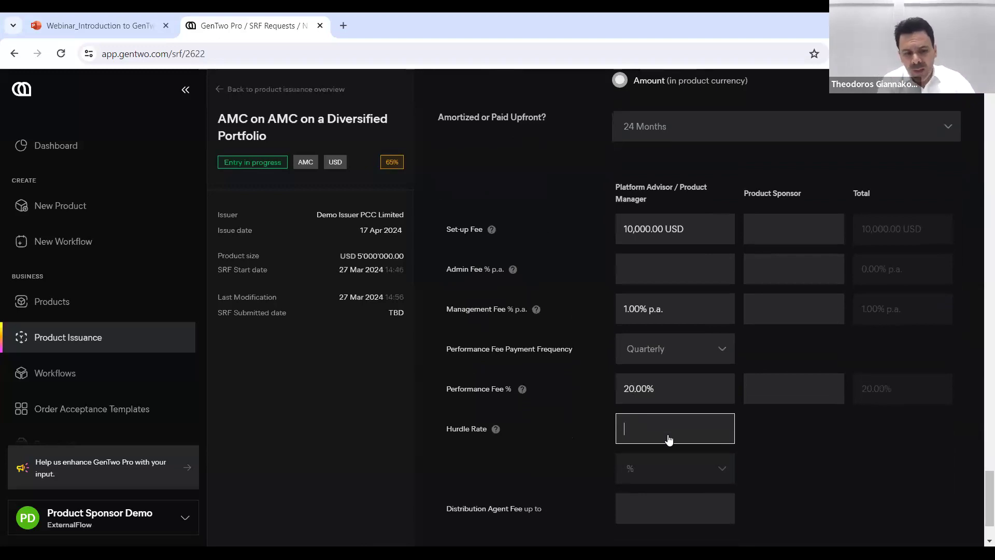
pyautogui.write('5')
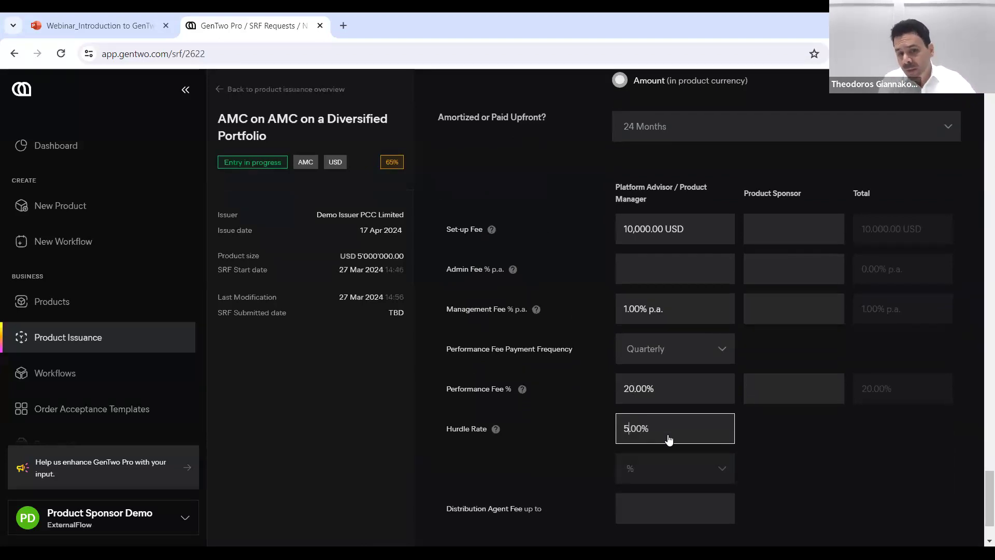
# Set the Distribution Agent Fee to up to 3.00% in the product fees.
pyautogui.scroll(-1, 494, 442)
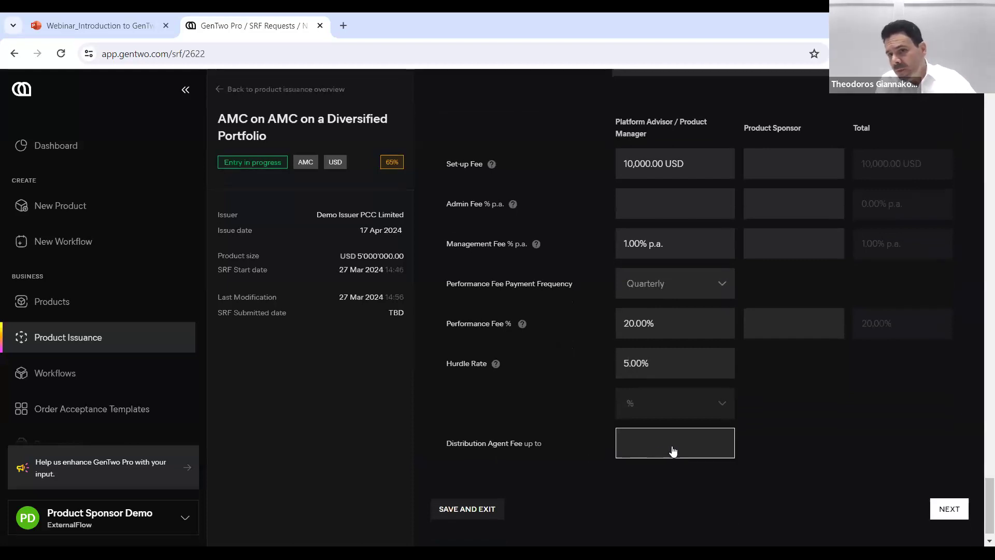
pyautogui.click(673, 452)
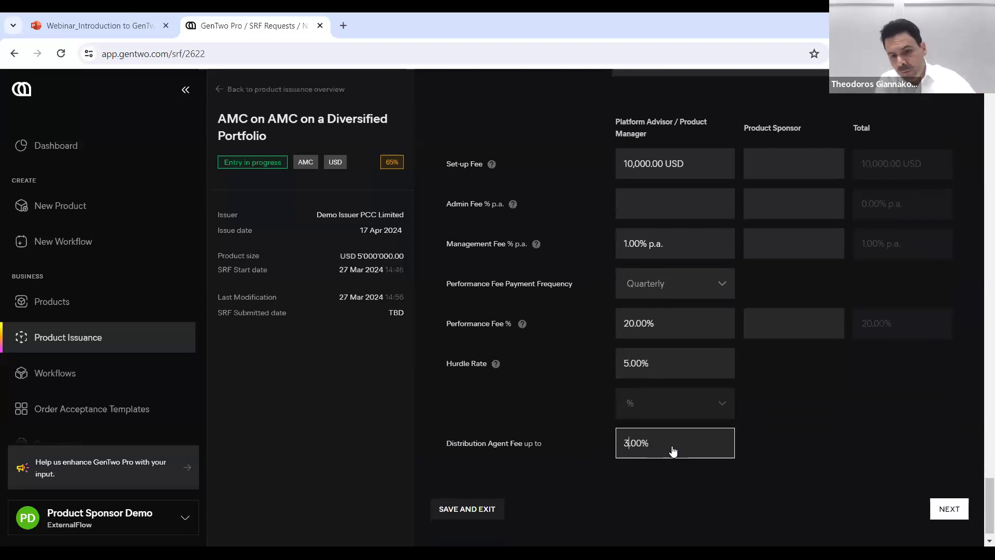
pyautogui.moveTo(542, 443); pyautogui.dragTo(525, 443)
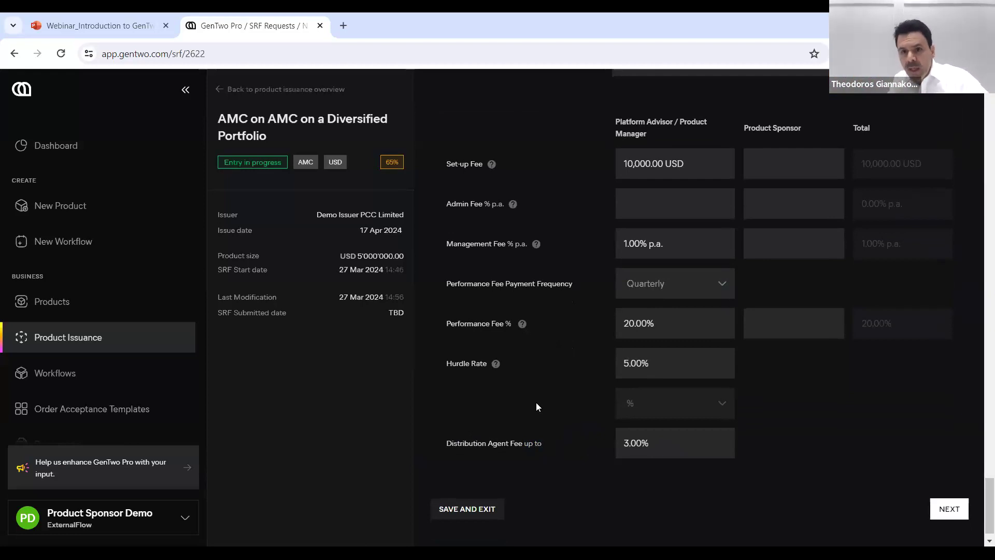
# Split the management fee into 0.70% p.a. for the Platform Advisor / Product Manager and 0.30% p.a. for the Product Sponsor, and continue to Secondary Market.
pyautogui.scroll(2, 536, 406)
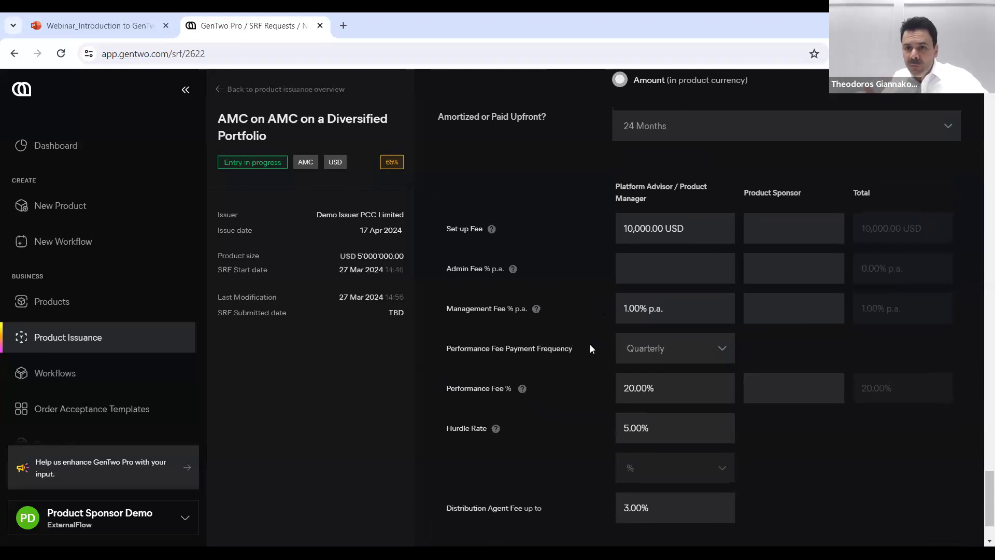
pyautogui.moveTo(618, 189); pyautogui.dragTo(661, 199)
pyautogui.click(661, 199)
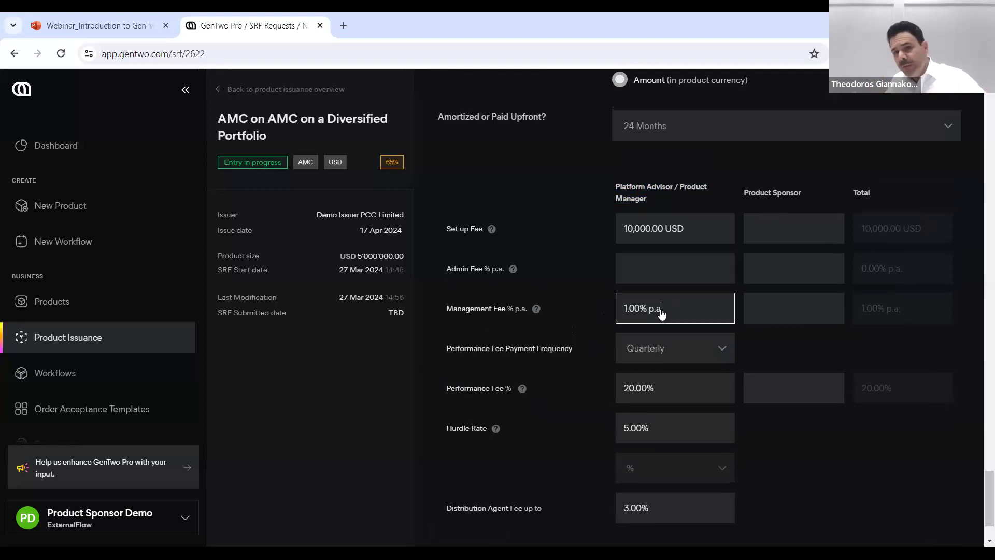
pyautogui.tripleClick(630, 317)
pyautogui.press('BackSpace')
pyautogui.write('0.7')
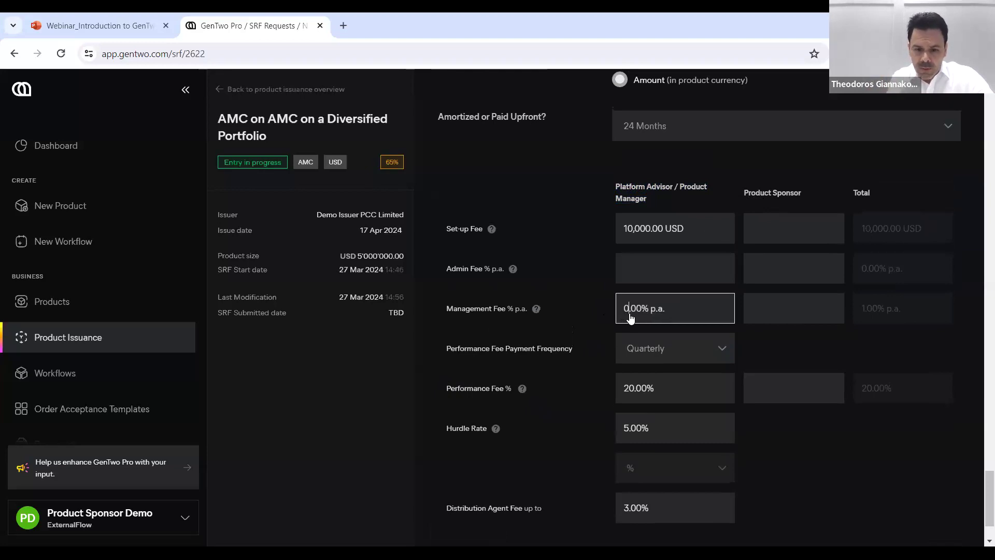
pyautogui.press('Tab')
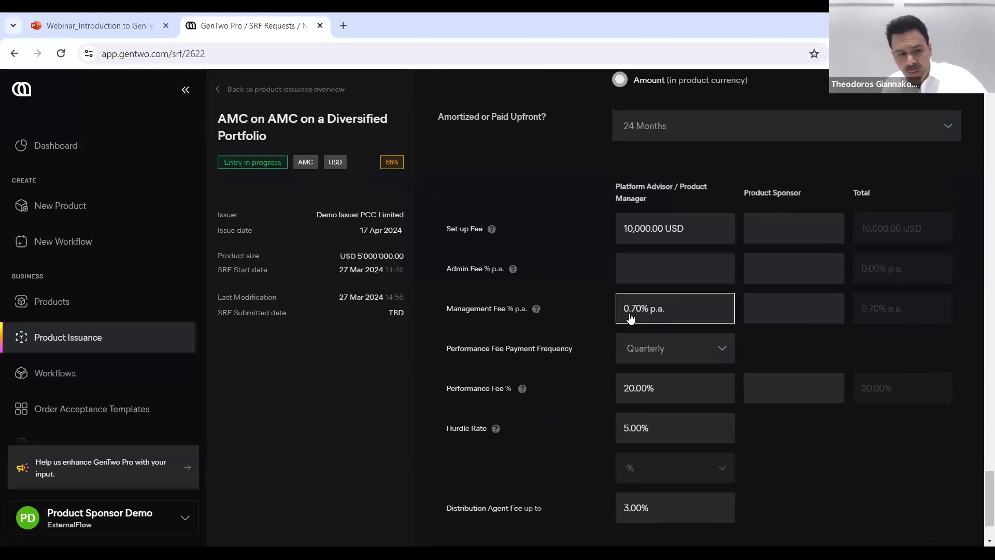
pyautogui.write('0.30% p.a.')
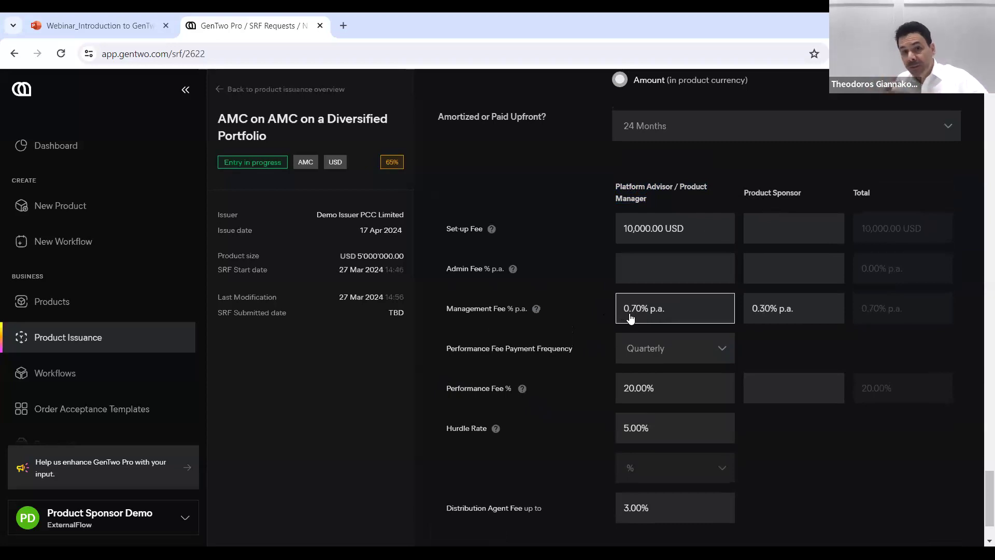
pyautogui.scroll(-2, 804, 460)
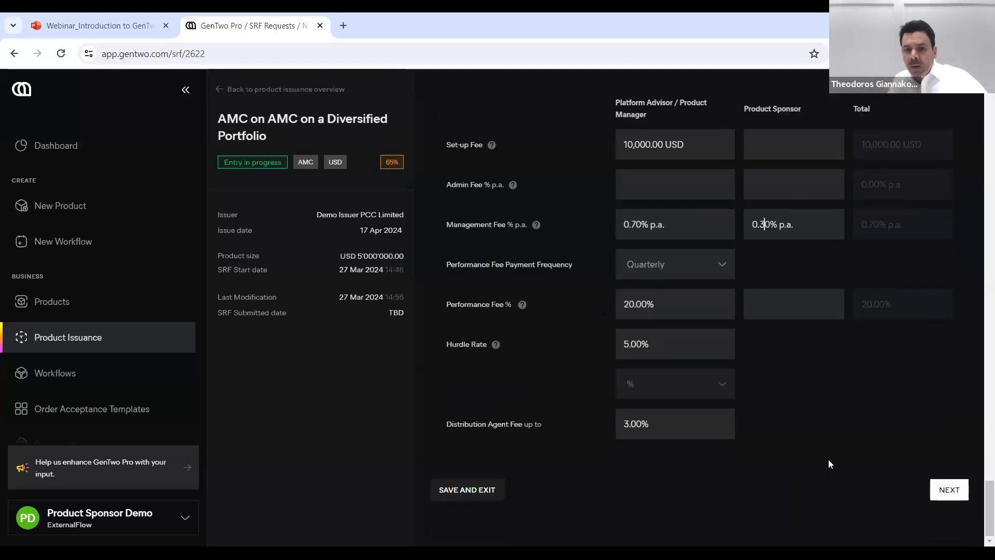
pyautogui.click(936, 486)
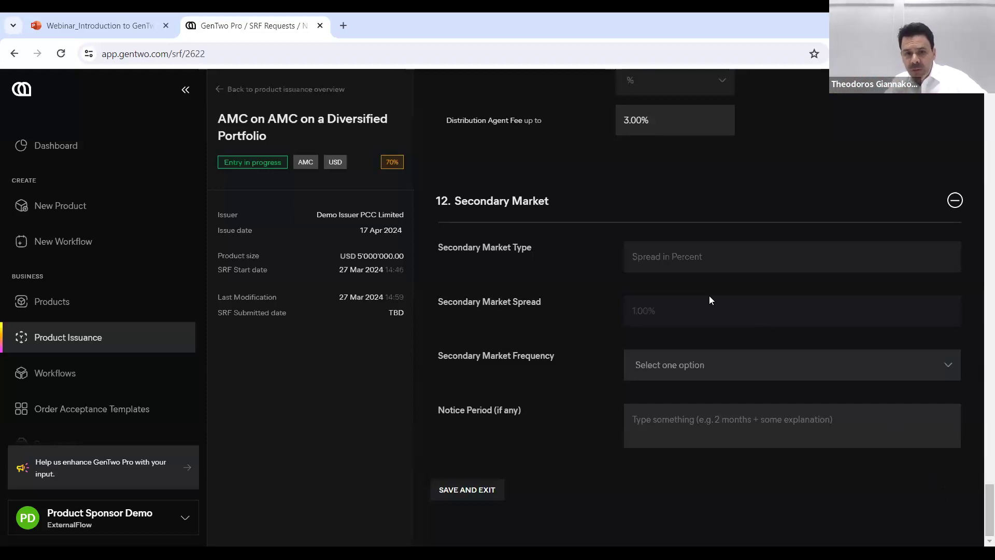
# Set the Secondary Market Frequency to Best Effort, leave the notice period empty and continue to Coupons.
pyautogui.click(693, 366)
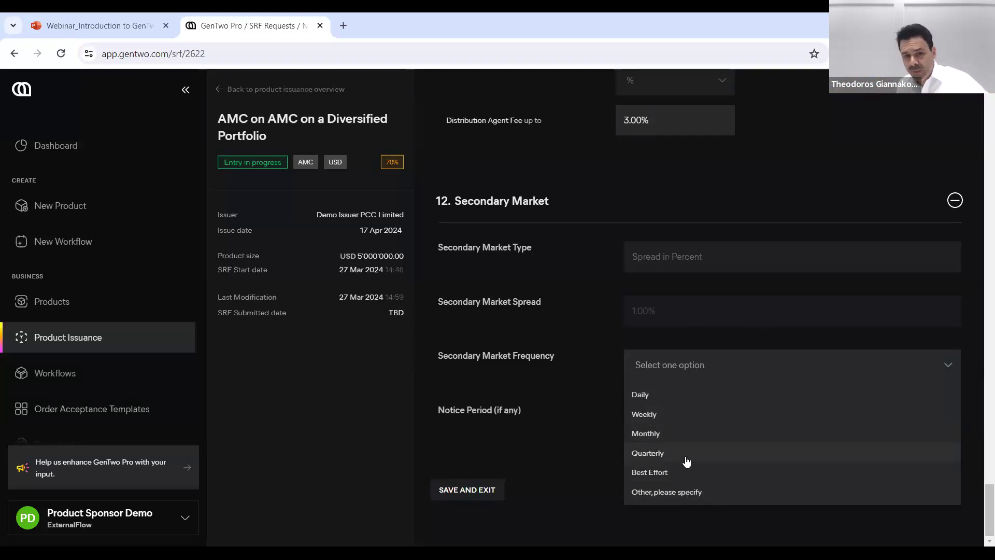
pyautogui.click(677, 474)
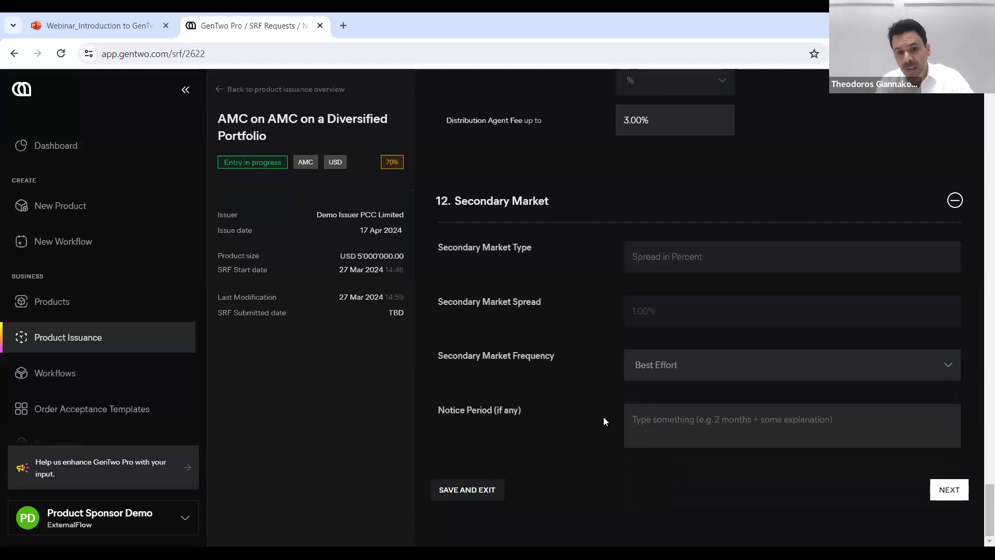
pyautogui.click(688, 430)
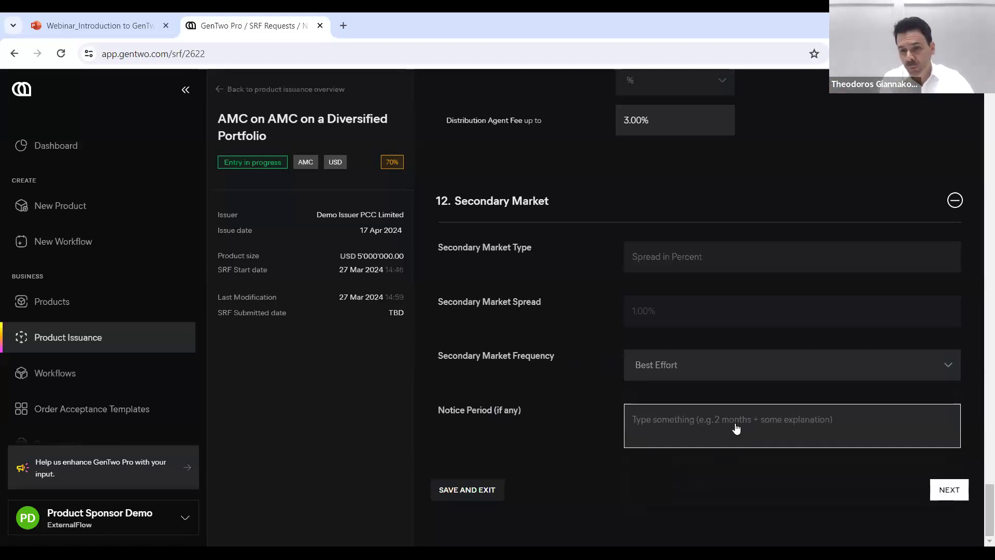
pyautogui.click(953, 494)
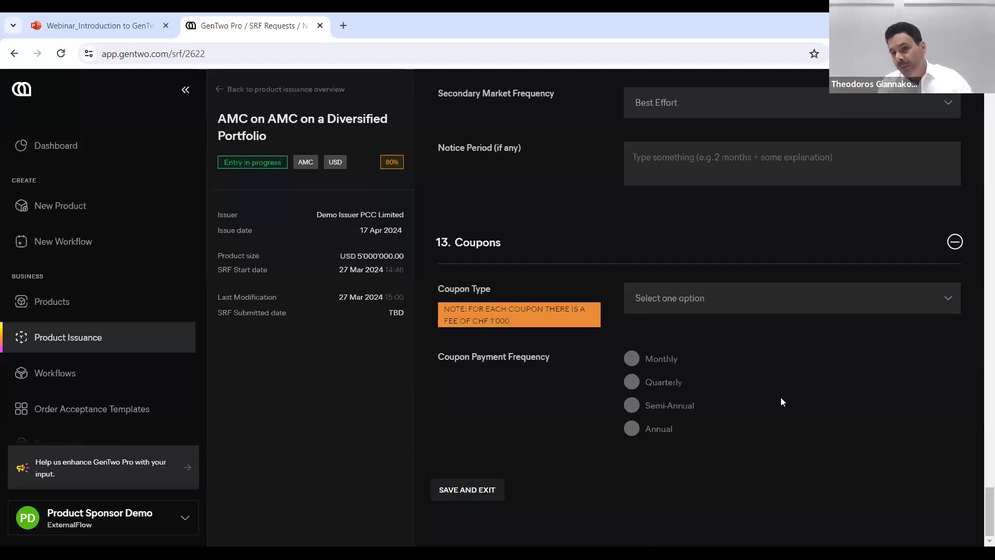
# Set the Coupon Type to Discretionary and the early redemption schedule to At Issuer's discretion, continuing to Trading & Valuations.
pyautogui.click(795, 301)
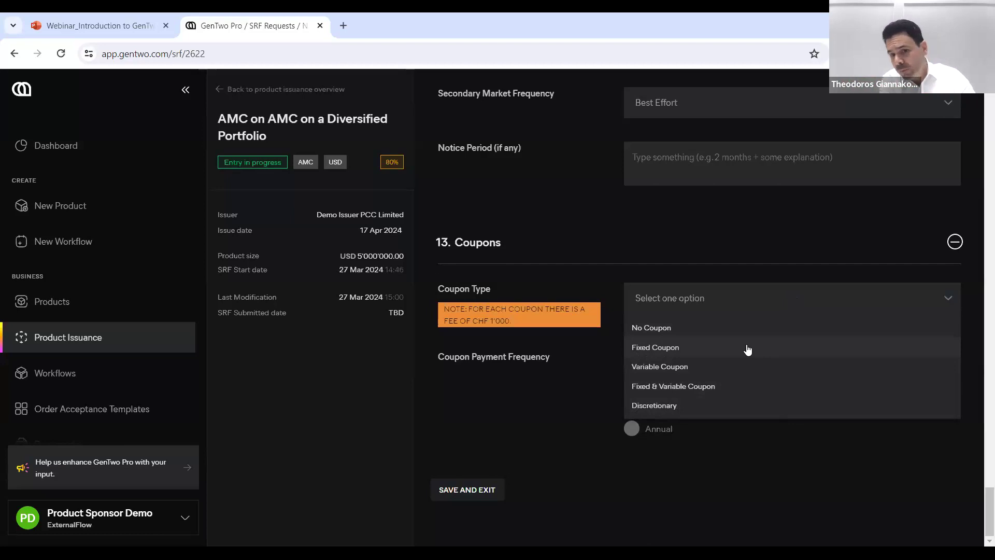
pyautogui.click(758, 400)
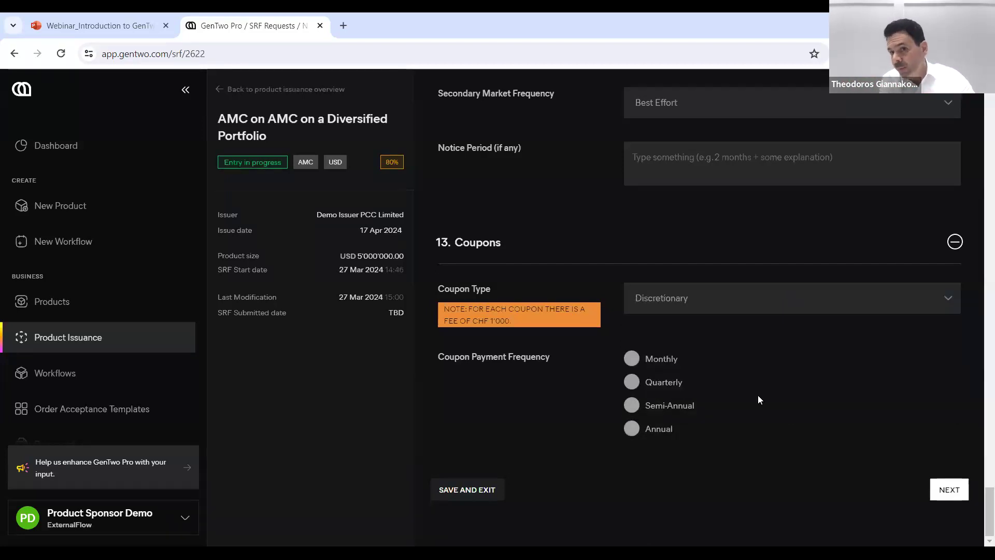
pyautogui.click(951, 494)
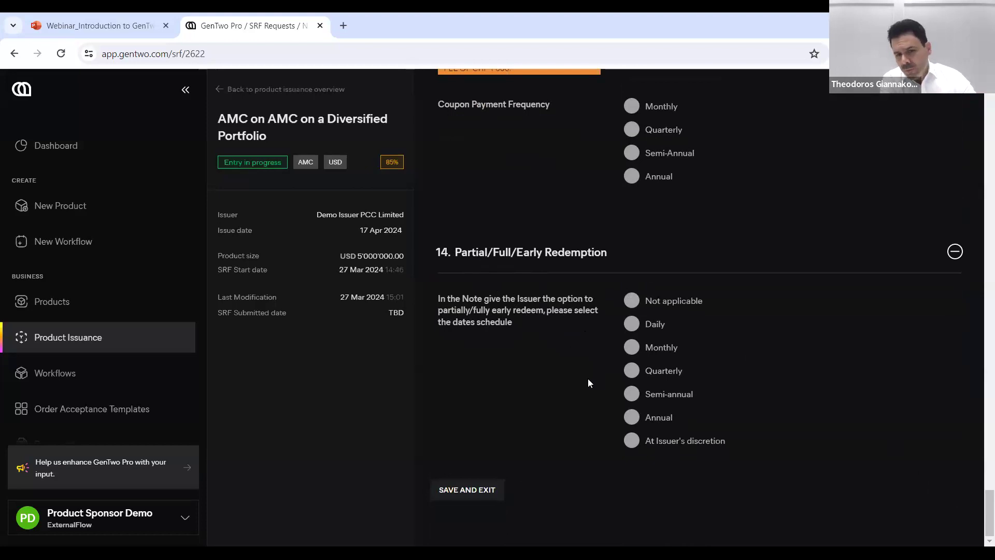
pyautogui.click(632, 440)
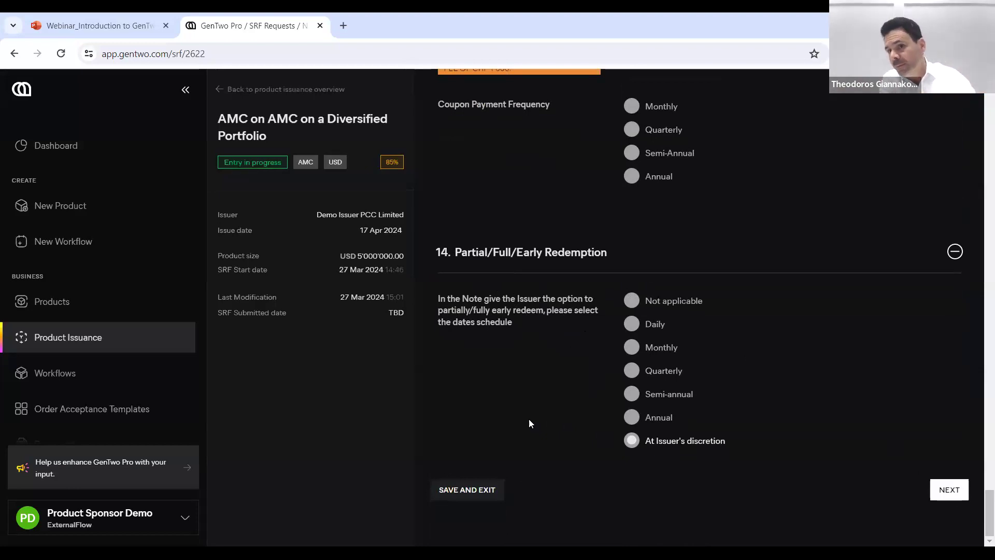
pyautogui.click(947, 488)
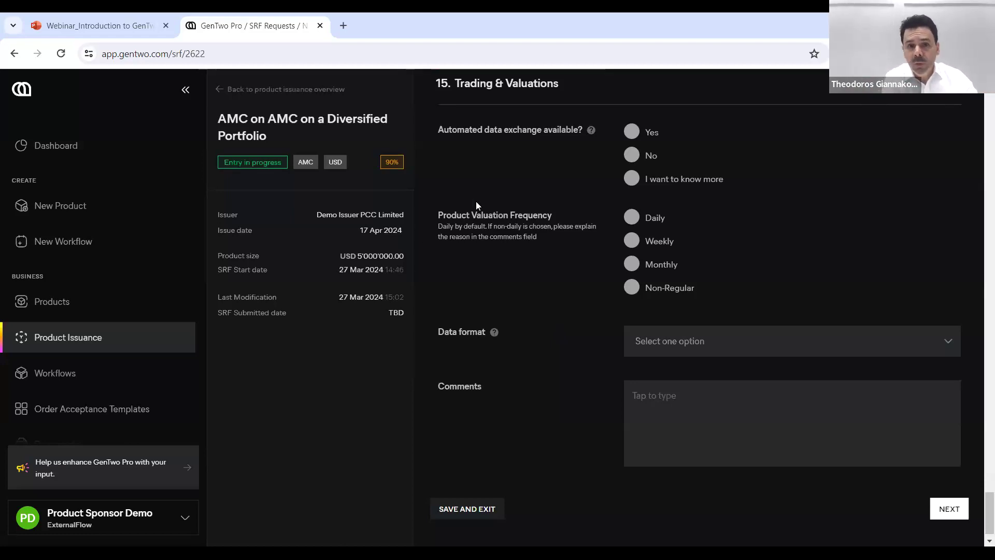
# In Trading & Valuations, mark automated data exchange as available, choose Daily valuation and API data format, and continue.
pyautogui.click(638, 134)
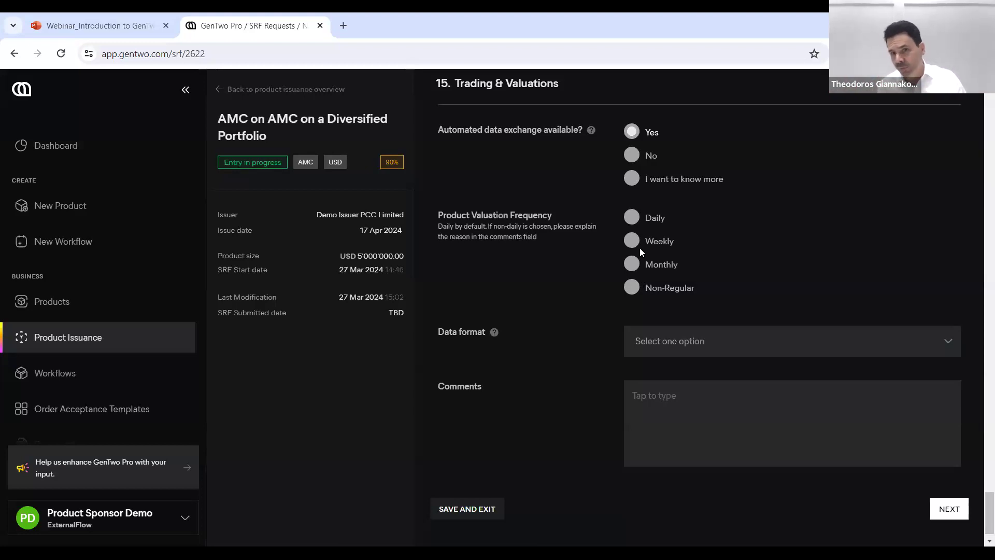
pyautogui.click(633, 218)
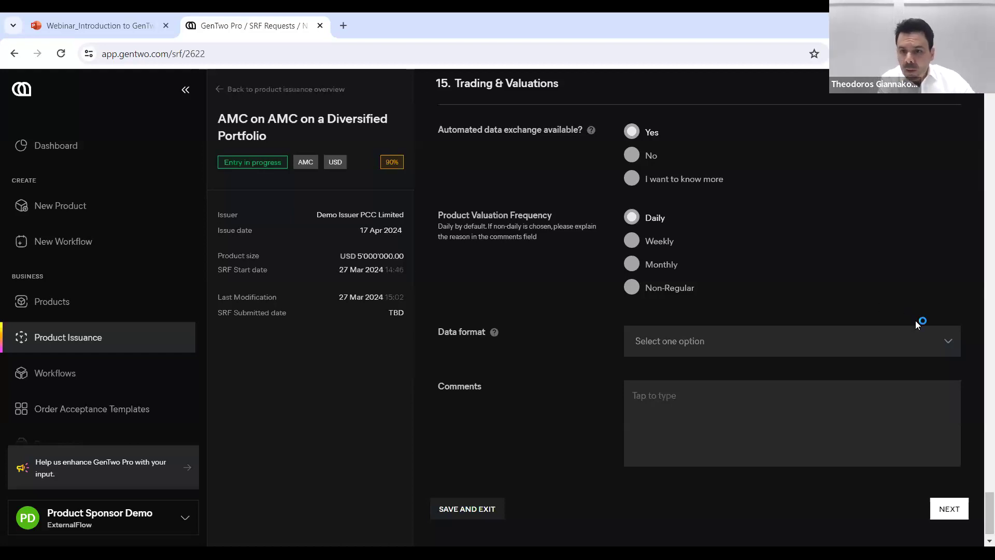
pyautogui.click(933, 338)
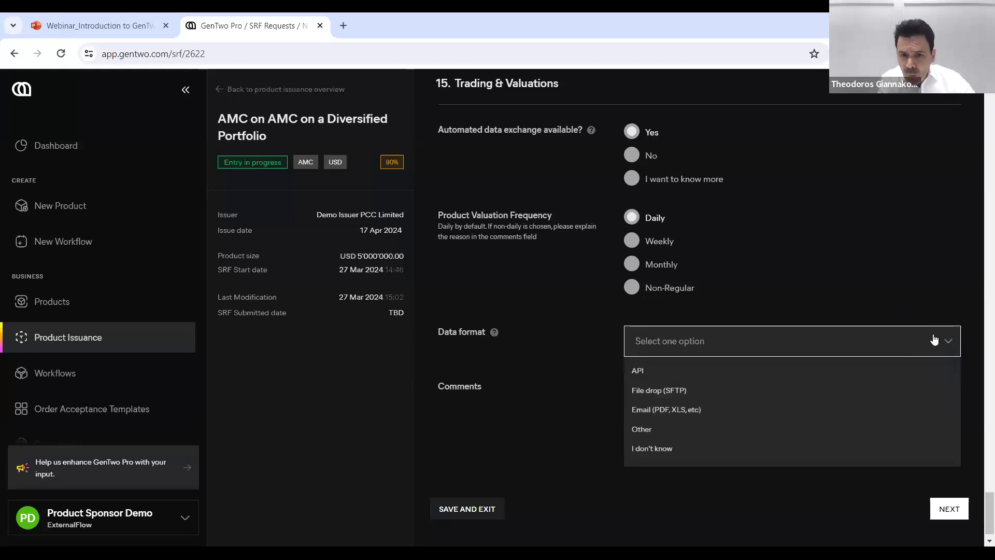
pyautogui.click(791, 370)
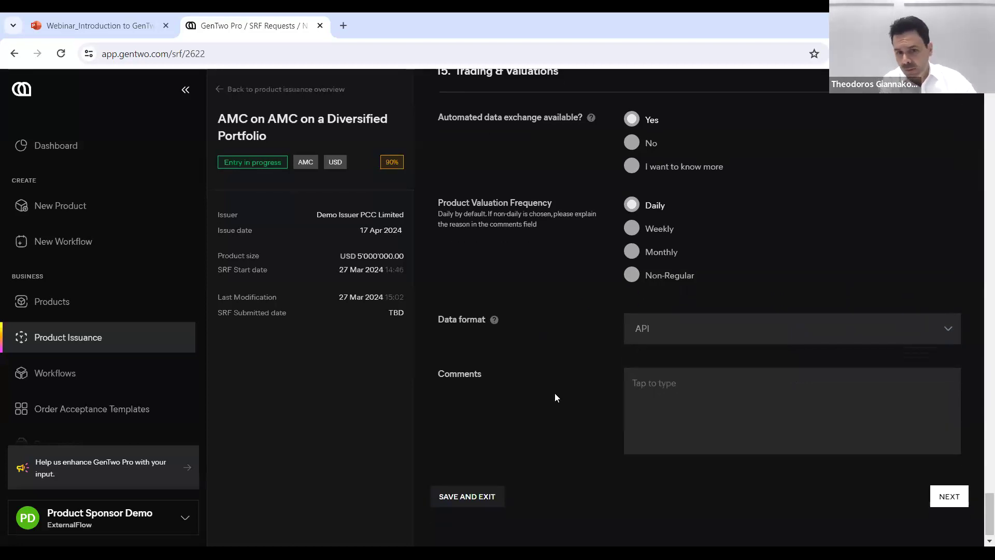
pyautogui.click(939, 495)
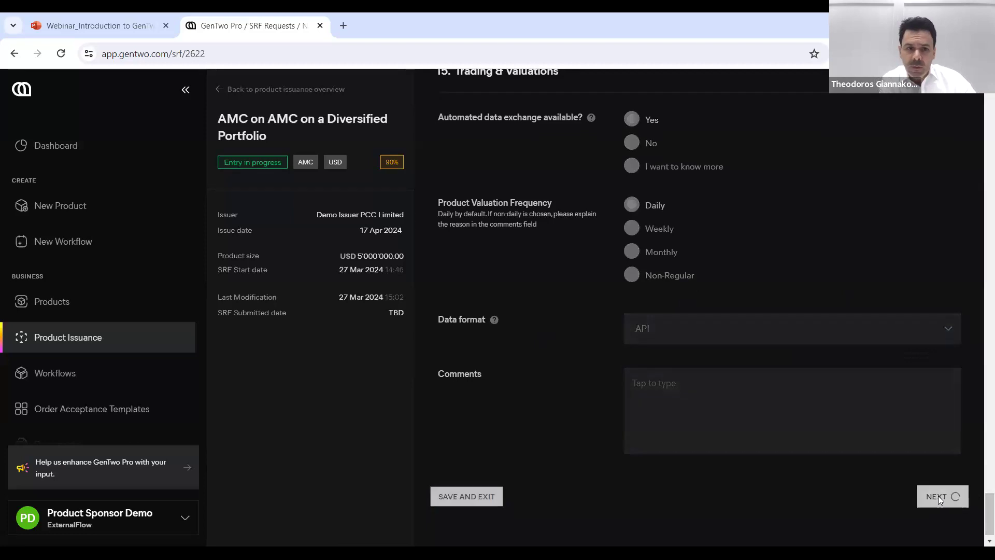
# Accept the additional-documentation notice and the Structuring Engagement Terms & Conditions, and save and exit the request without submitting it.
pyautogui.scroll(-4, 938, 495)
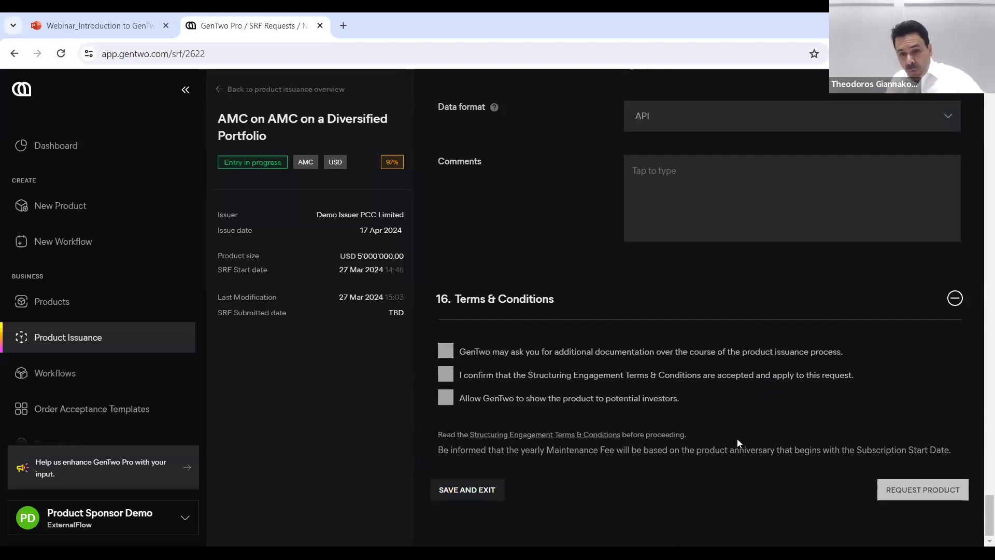
pyautogui.click(444, 351)
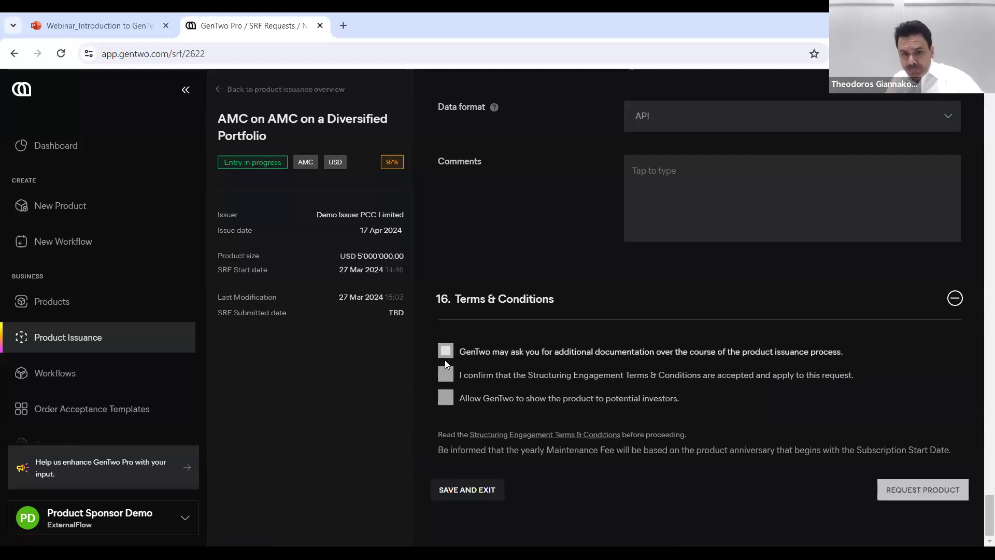
pyautogui.click(445, 375)
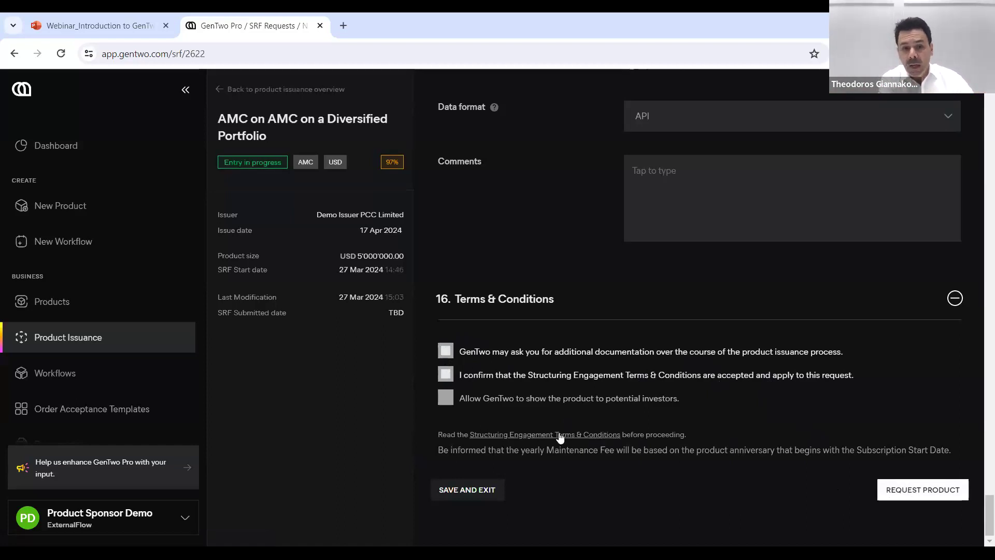
pyautogui.click(464, 491)
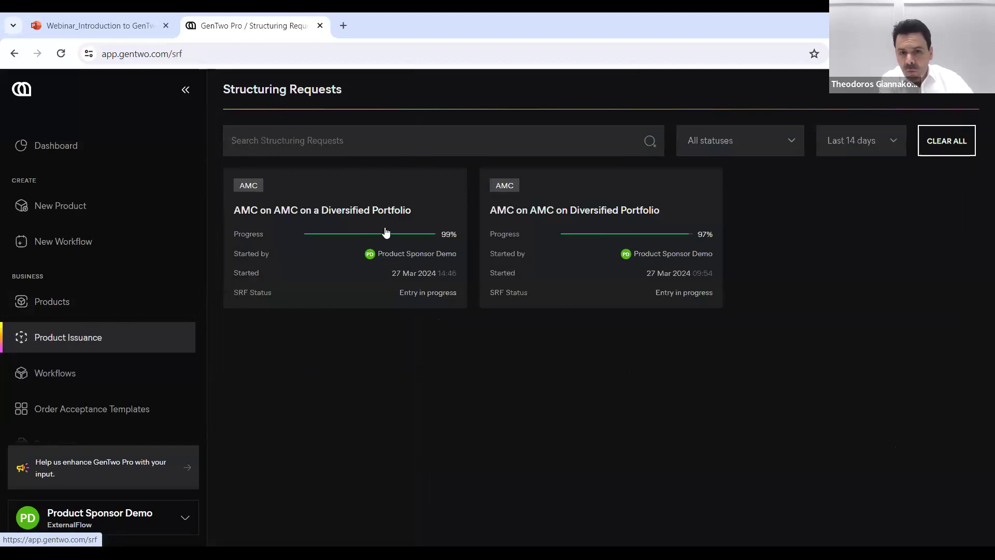
# Open the existing structuring request "AMC on AMC on Diversified Portfolio" and review its sections, including asset allocation and investment background.
pyautogui.click(564, 230)
pyautogui.scroll(-20, 554, 223)
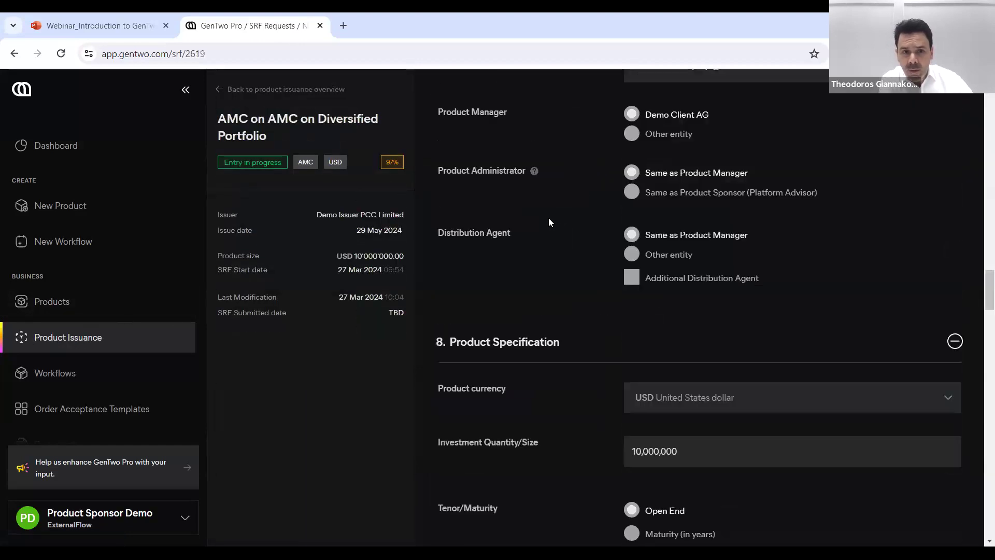
pyautogui.scroll(10, 562, 208)
pyautogui.scroll(20, 561, 209)
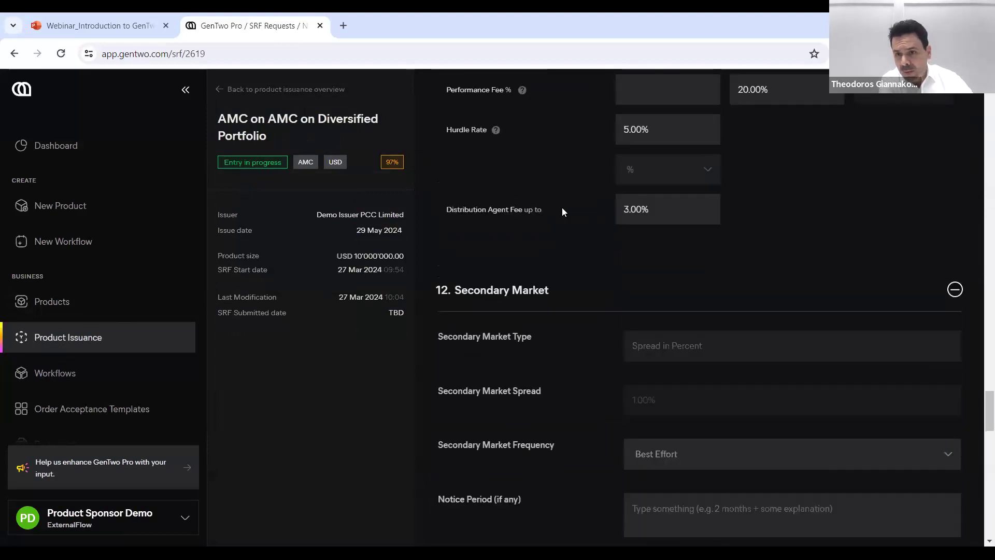
pyautogui.scroll(20, 562, 207)
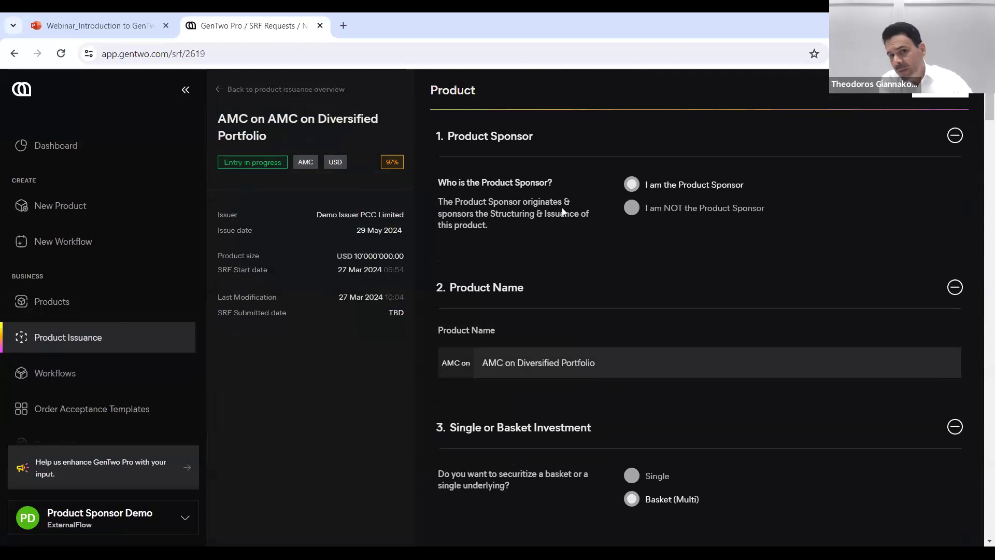
pyautogui.scroll(-4, 574, 364)
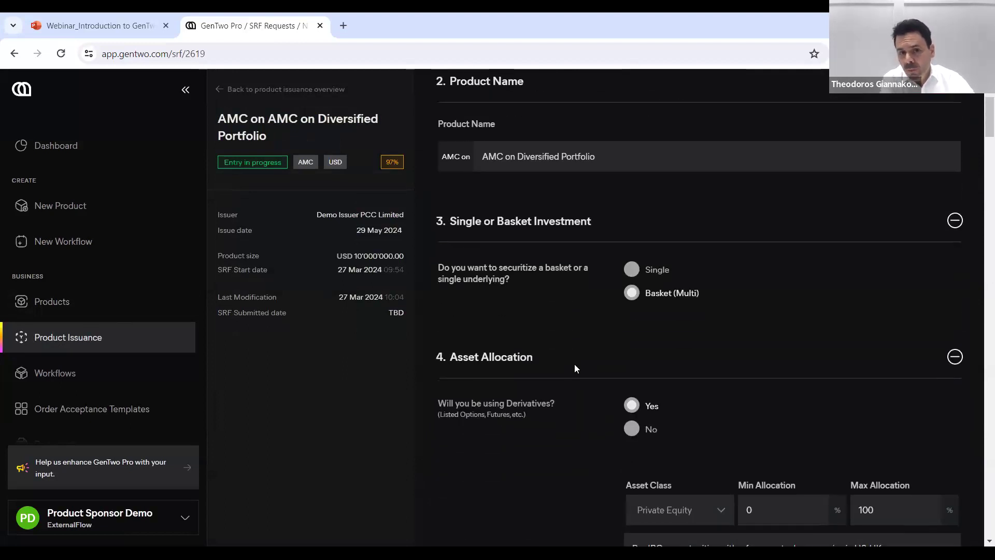
pyautogui.scroll(1, 562, 303)
pyautogui.scroll(-3, 562, 303)
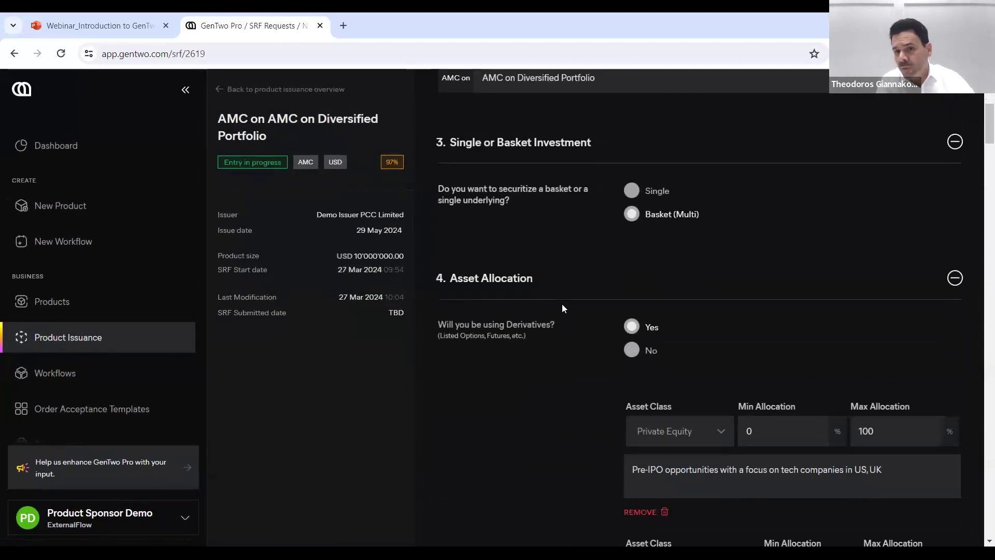
pyautogui.scroll(-4, 562, 306)
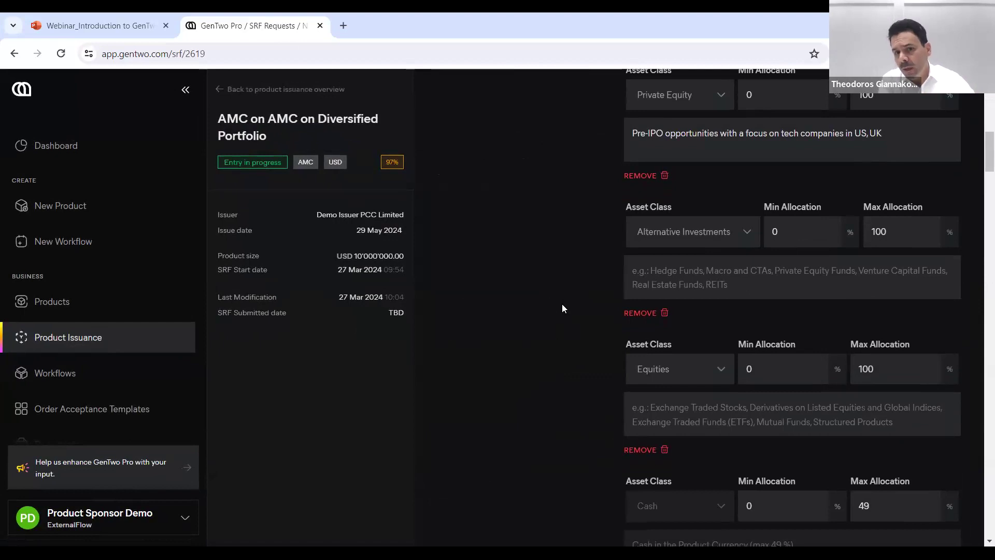
pyautogui.scroll(-6, 563, 308)
pyautogui.scroll(-4, 562, 307)
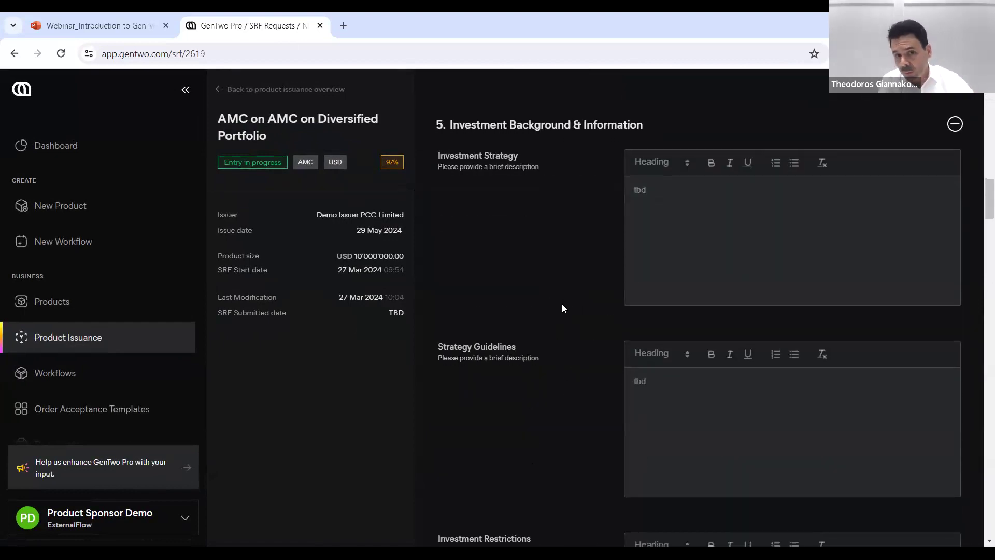
# Review the request's remaining sections, including product specification, distribution, fees, coupons, trading and valuations, and terms and conditions.
pyautogui.scroll(-10, 562, 308)
pyautogui.scroll(-15, 562, 309)
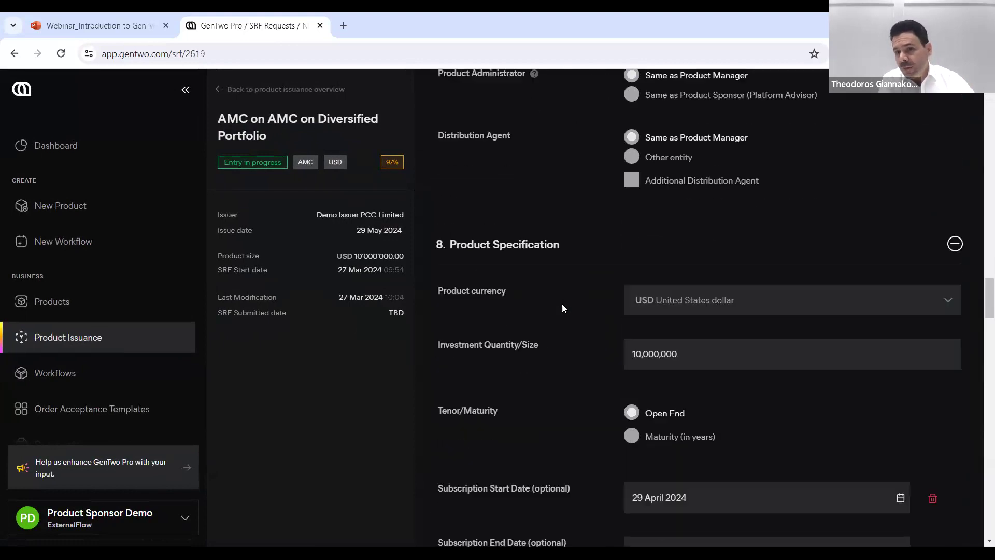
pyautogui.scroll(-12, 562, 309)
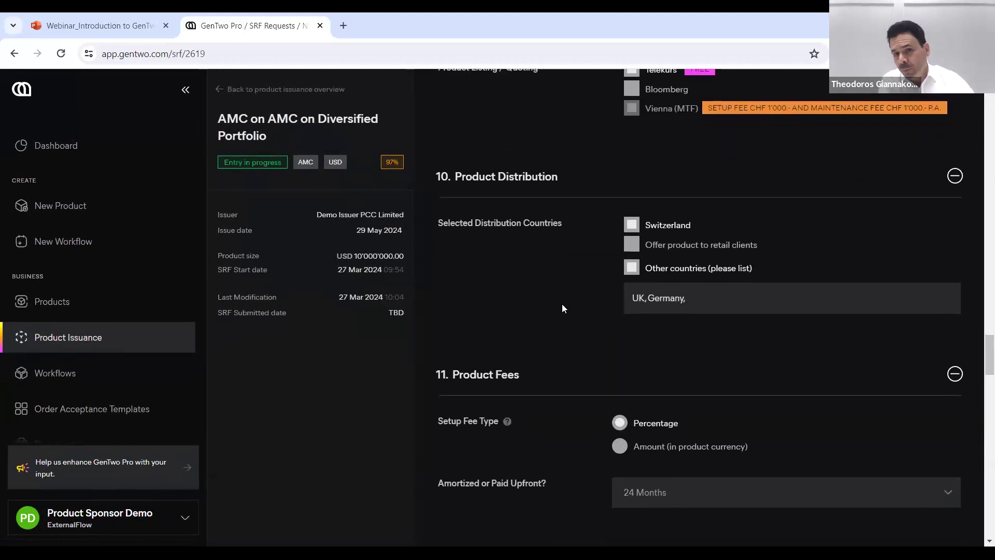
pyautogui.scroll(-7, 562, 307)
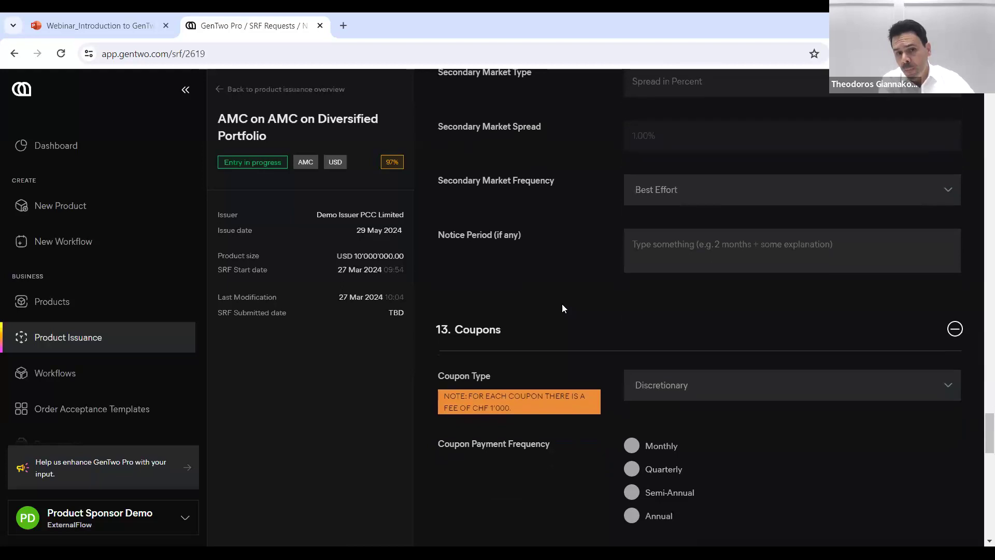
pyautogui.scroll(-10, 561, 307)
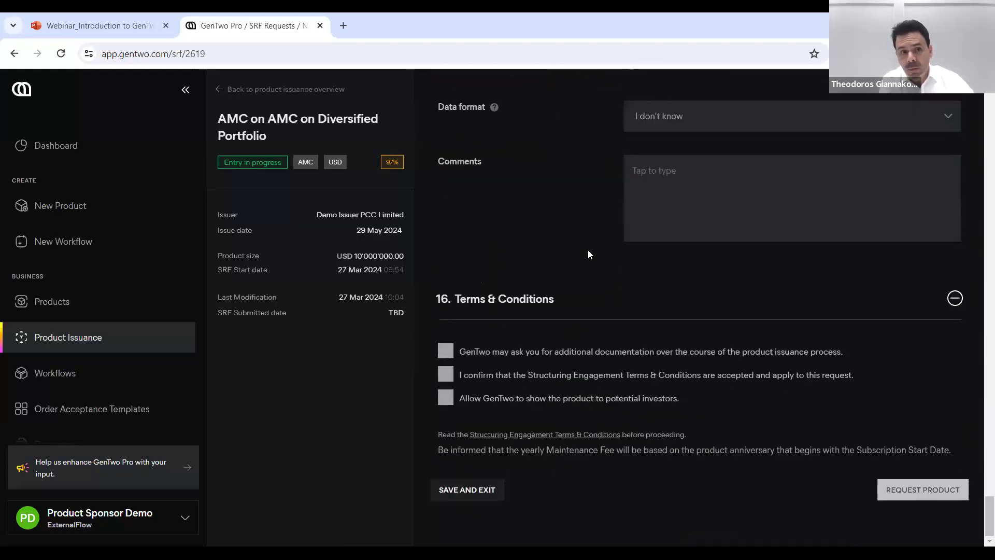
pyautogui.scroll(8, 543, 238)
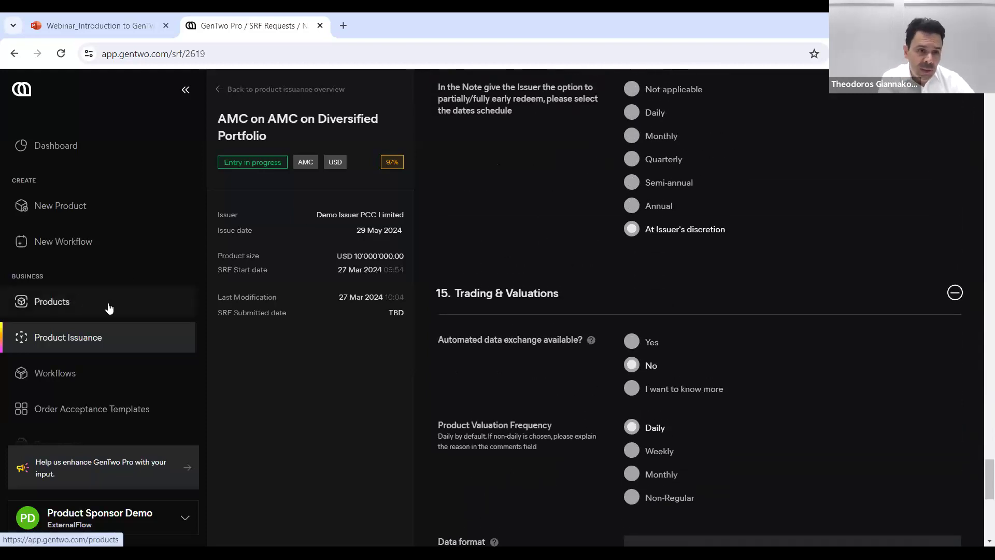
# Return to the structuring requests overview and open the product "AMC on Demo Quantitative Global Strategies" from the product list.
pyautogui.click(224, 91)
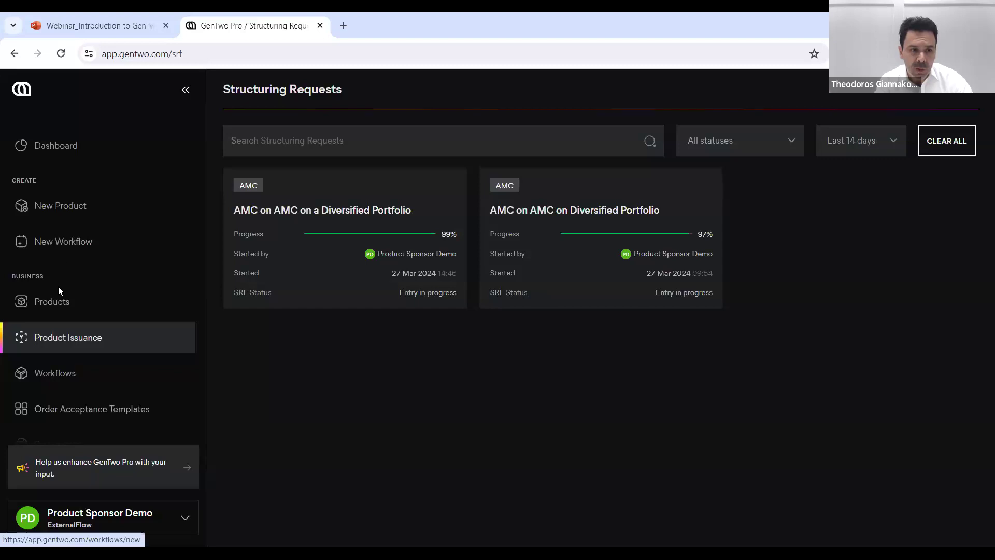
pyautogui.click(204, 306)
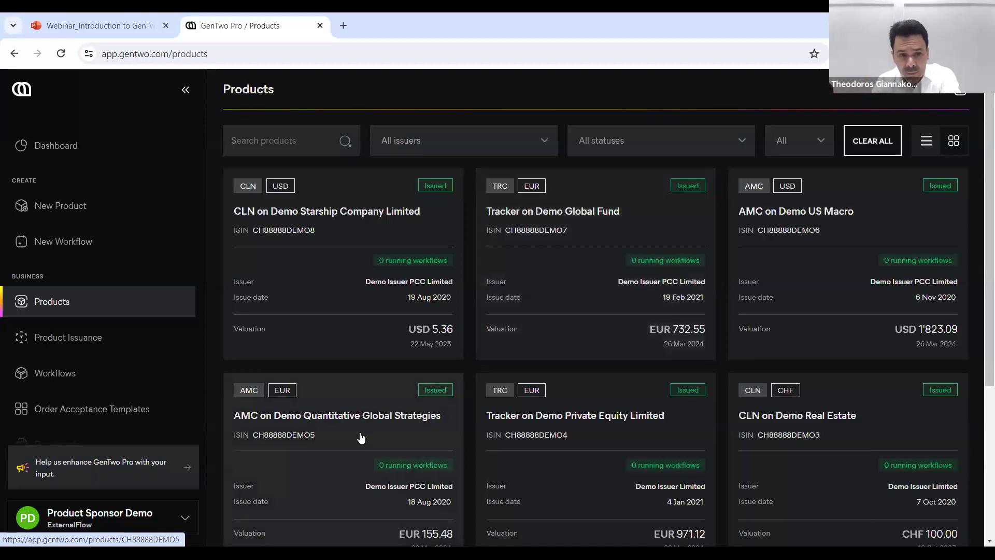
pyautogui.click(360, 436)
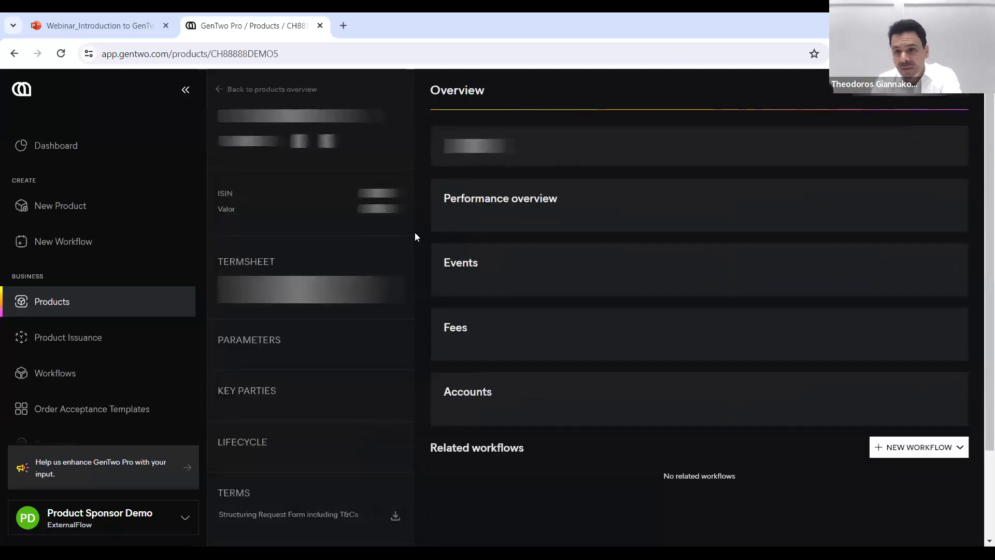
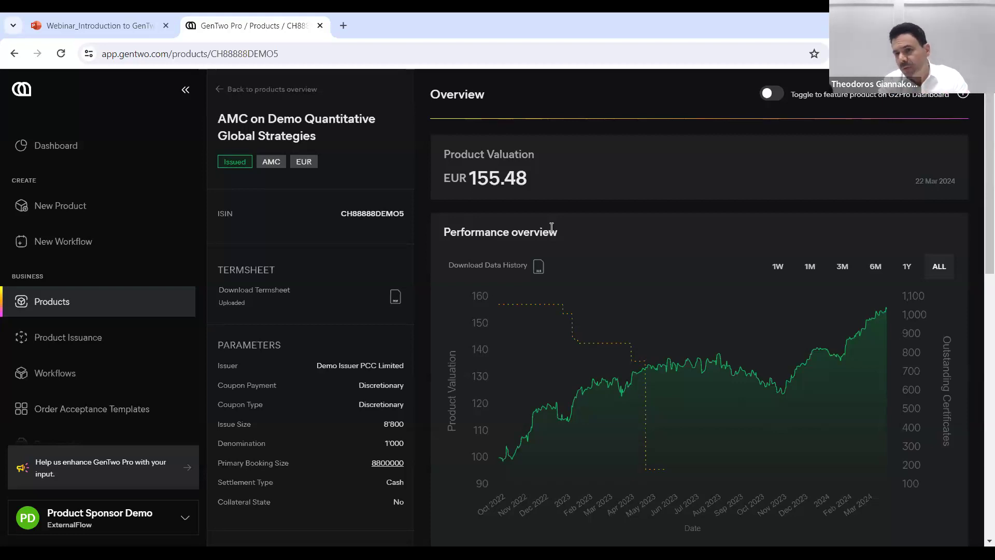
# Switch to the GenTwo Pro webinar presentation in PowerPoint and display slide 9, "How it works".
pyautogui.click(74, 16)
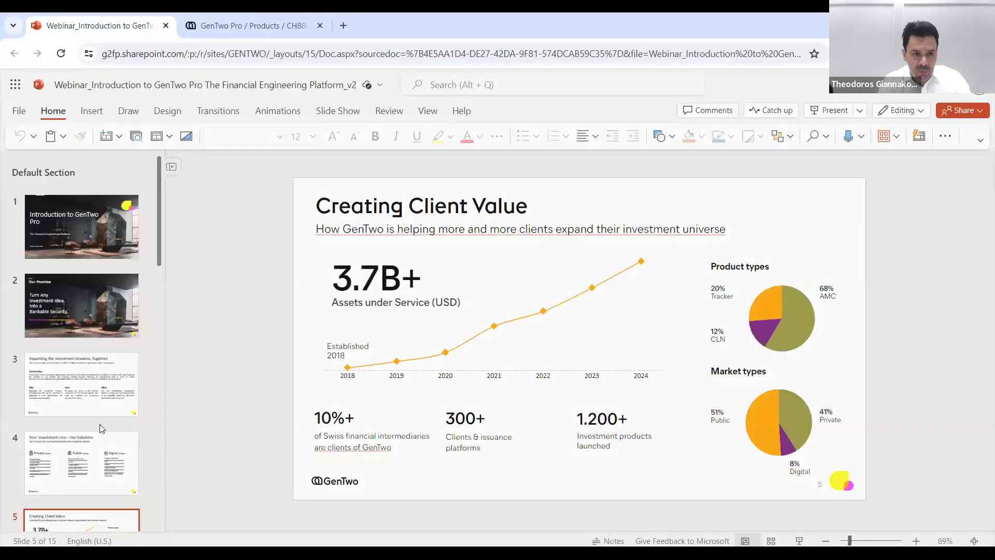
pyautogui.scroll(-8, 69, 384)
pyautogui.click(70, 385)
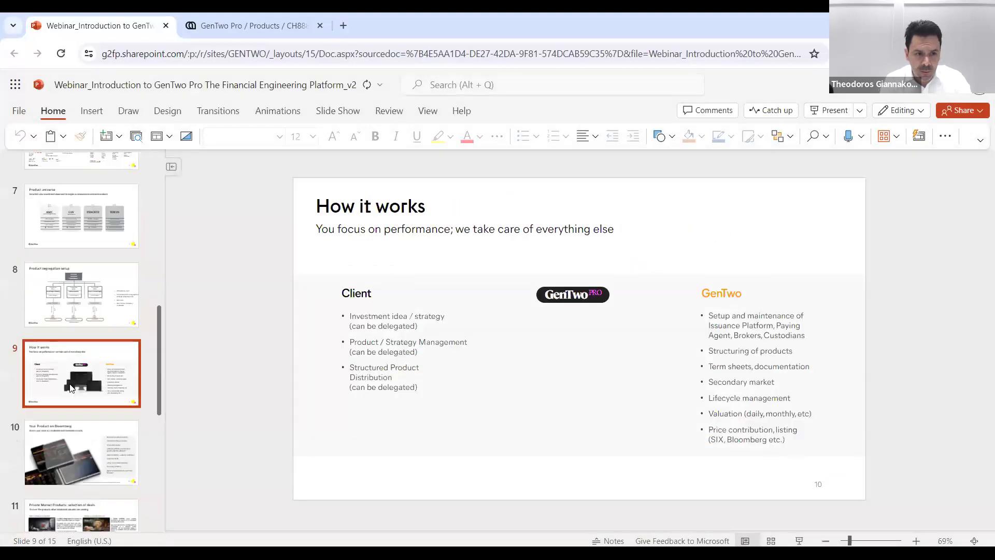